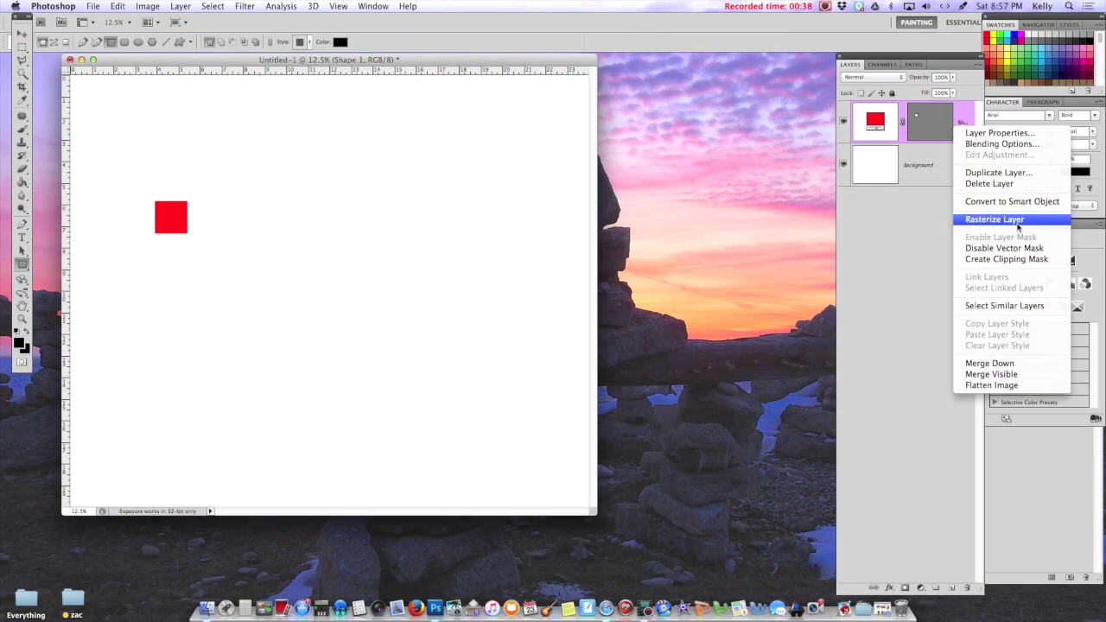
Give the red square a Bevel and Emboss layer style
{"action": "left_click", "coordinate": [985, 112]}
{"action": "left_click", "coordinate": [769, 420]}
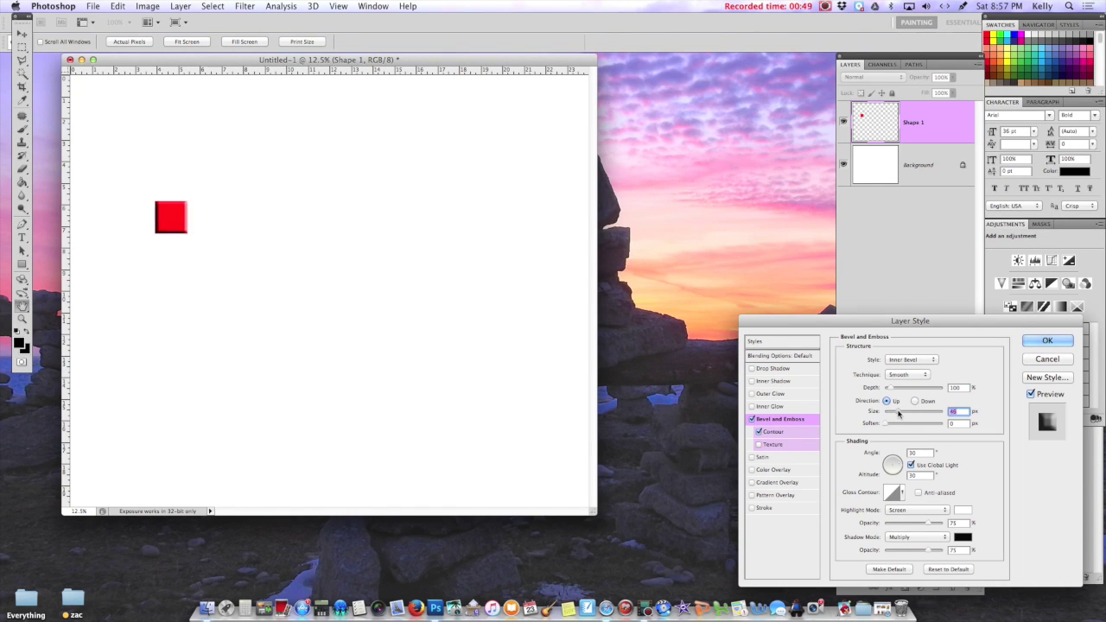
{"action": "left_click", "coordinate": [1048, 341]}
Duplicate the bevelled square to build a row of three red tiles
{"action": "right_click", "coordinate": [940, 126]}
{"action": "left_click", "coordinate": [994, 178]}
{"action": "key", "text": "Return"}
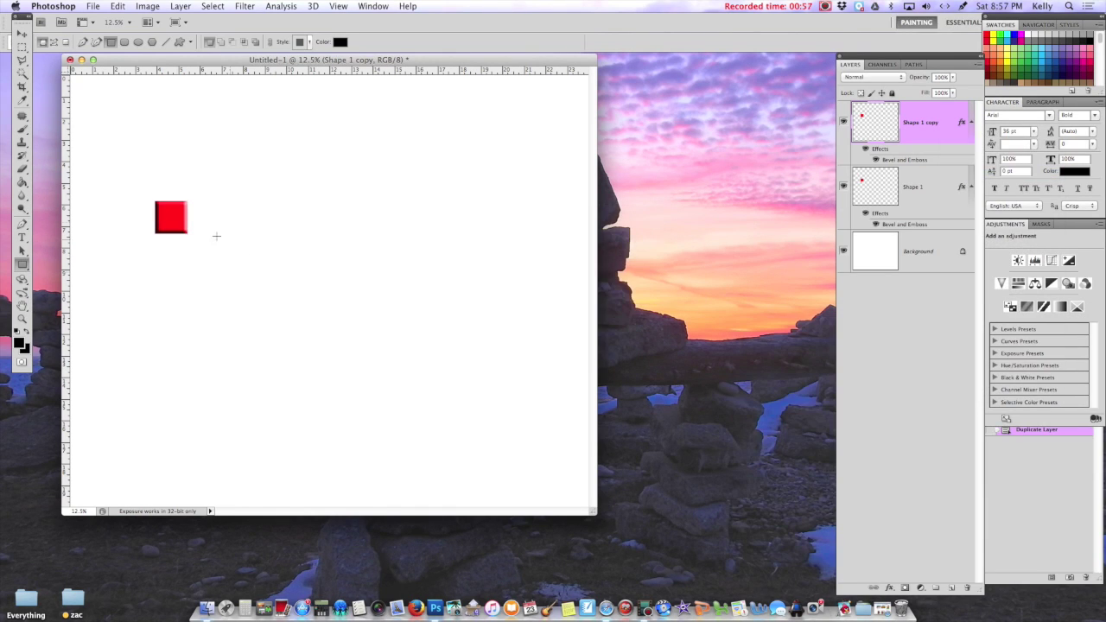
{"action": "left_click", "coordinate": [22, 35]}
{"action": "mouse_move", "coordinate": [171, 217]}
{"action": "left_mouse_down"}
{"action": "mouse_move", "coordinate": [242, 218]}
{"action": "mouse_move", "coordinate": [234, 286]}
{"action": "left_mouse_up"}
{"action": "right_click", "coordinate": [912, 131]}
{"action": "left_click", "coordinate": [966, 181]}
{"action": "key", "text": "Return"}
{"action": "left_click", "coordinate": [932, 253], "text": "shift"}
Duplicate the row and move the copies down to complete a 3×3 grid
{"action": "right_click", "coordinate": [932, 253]}
{"action": "left_click", "coordinate": [986, 304]}
{"action": "left_click", "coordinate": [603, 246]}
{"action": "right_click", "coordinate": [933, 251]}
{"action": "left_click", "coordinate": [976, 303]}
{"action": "left_click", "coordinate": [596, 248]}
{"action": "left_click_drag", "start_coordinate": [270, 188], "coordinate": [142, 316]}
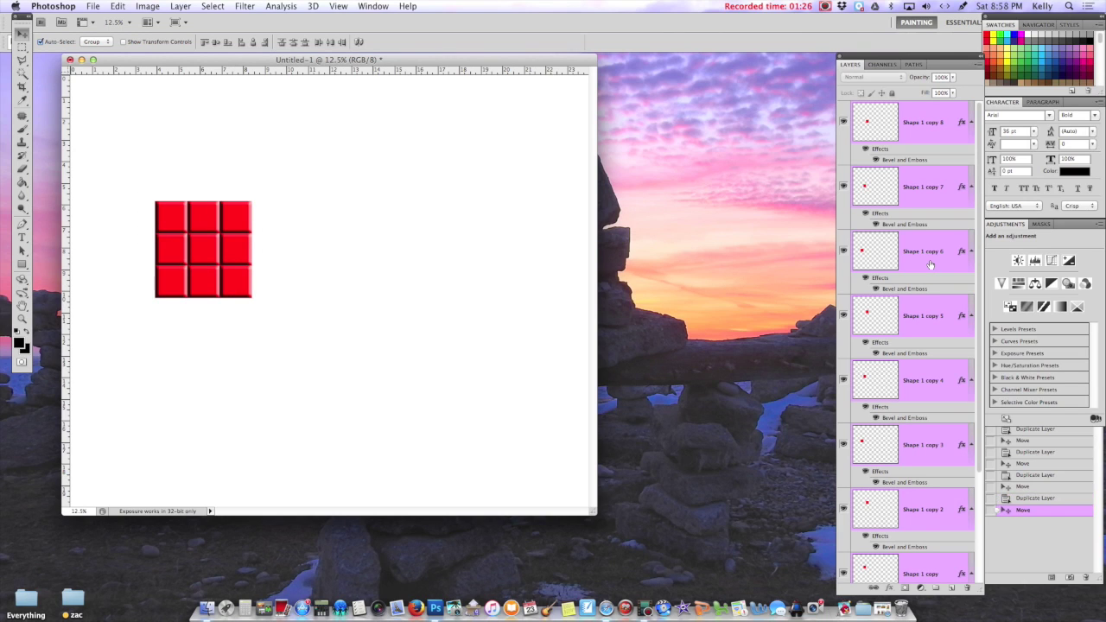
Duplicate the whole 3×3 grid and move the copy to the right
{"action": "right_click", "coordinate": [931, 263]}
{"action": "left_click", "coordinate": [985, 304]}
{"action": "left_click", "coordinate": [595, 245]}
{"action": "left_click_drag", "start_coordinate": [229, 227], "coordinate": [417, 228]}
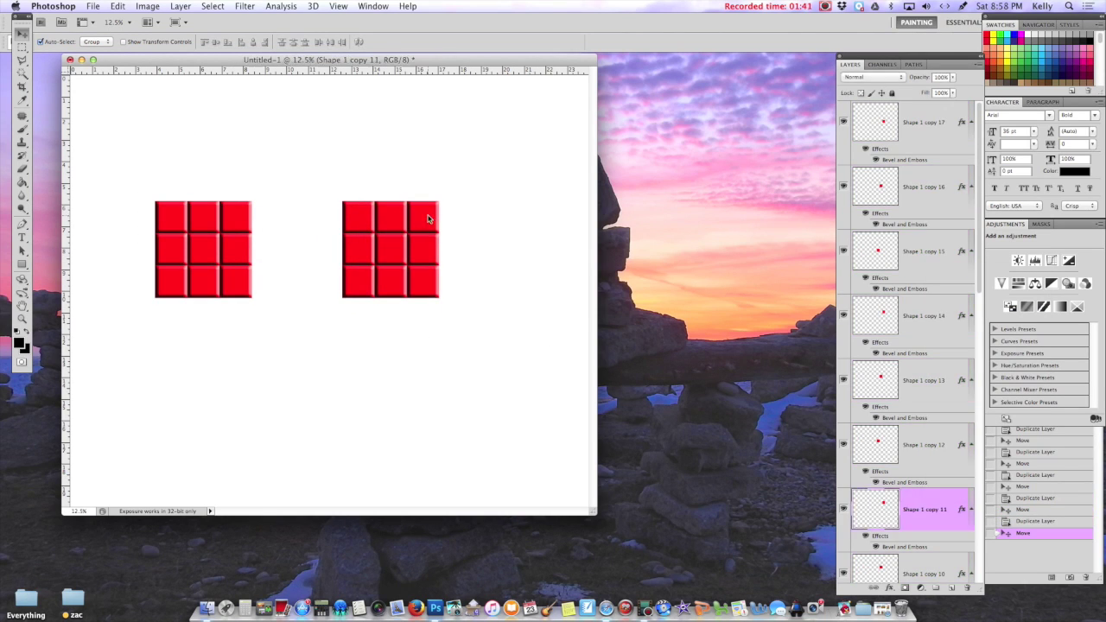
Duplicate a column of the right grid and add it as a fourth column
{"action": "right_click", "coordinate": [905, 301]}
{"action": "left_click", "coordinate": [951, 342]}
{"action": "left_click", "coordinate": [593, 245]}
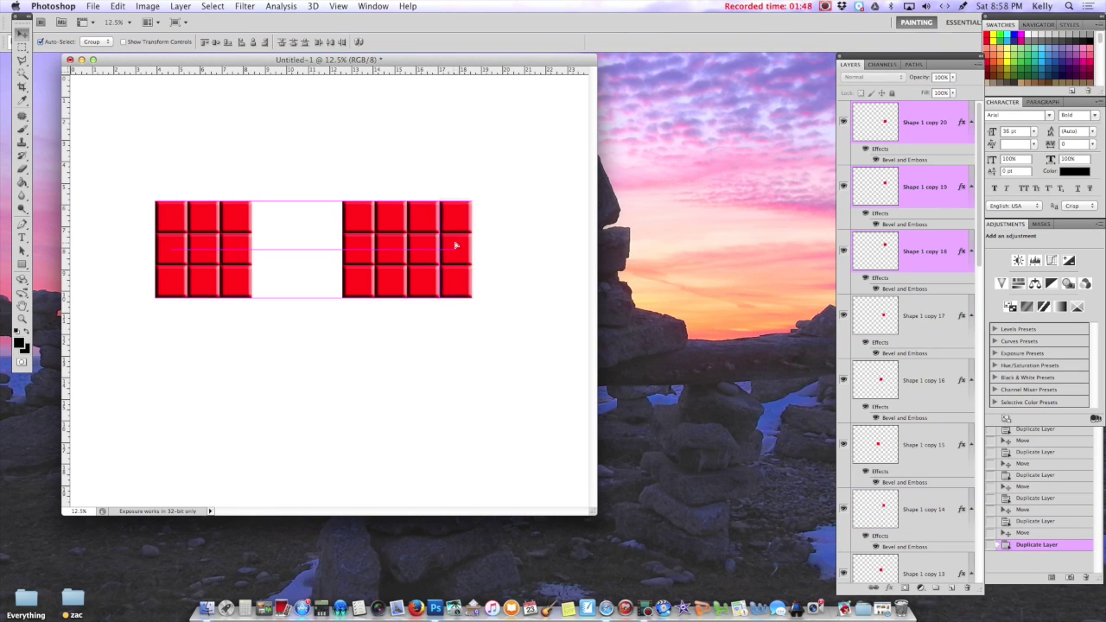
{"action": "left_click_drag", "start_coordinate": [423, 247], "coordinate": [457, 244]}
Duplicate the bottom row and move it down, making the grid 4×4
{"action": "left_click_drag", "start_coordinate": [504, 325], "coordinate": [344, 273]}
{"action": "right_click", "coordinate": [929, 318]}
{"action": "left_click", "coordinate": [960, 363]}
{"action": "left_click", "coordinate": [595, 245]}
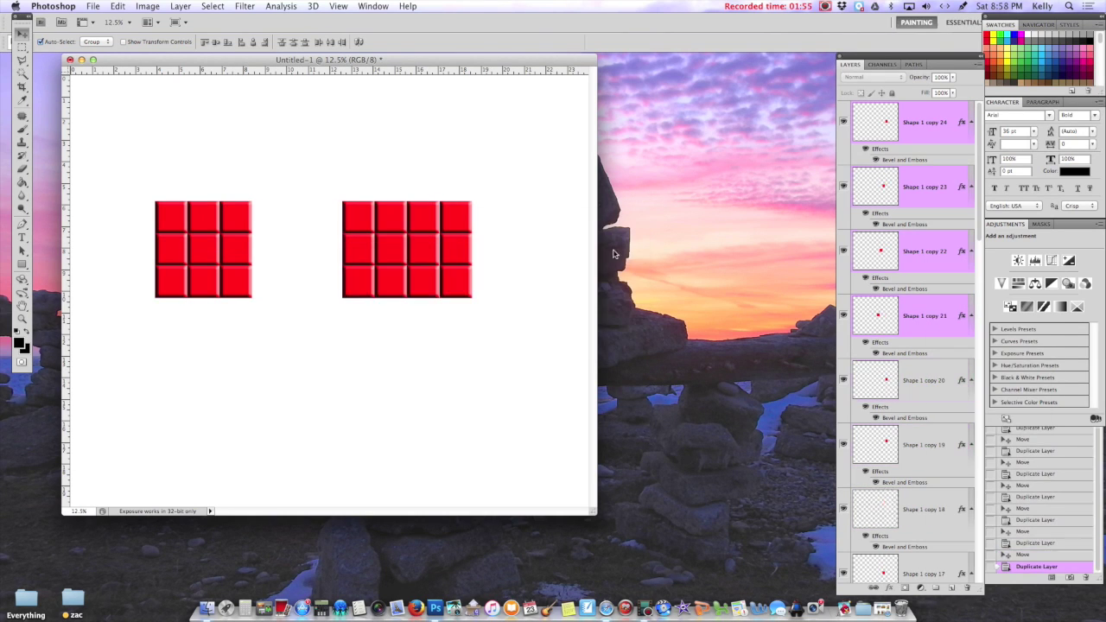
{"action": "left_click_drag", "start_coordinate": [459, 284], "coordinate": [459, 316]}
Move the 4×4 grid below the 3×3 grid
{"action": "left_click_drag", "start_coordinate": [313, 176], "coordinate": [478, 351]}
{"action": "left_click_drag", "start_coordinate": [447, 210], "coordinate": [260, 347]}
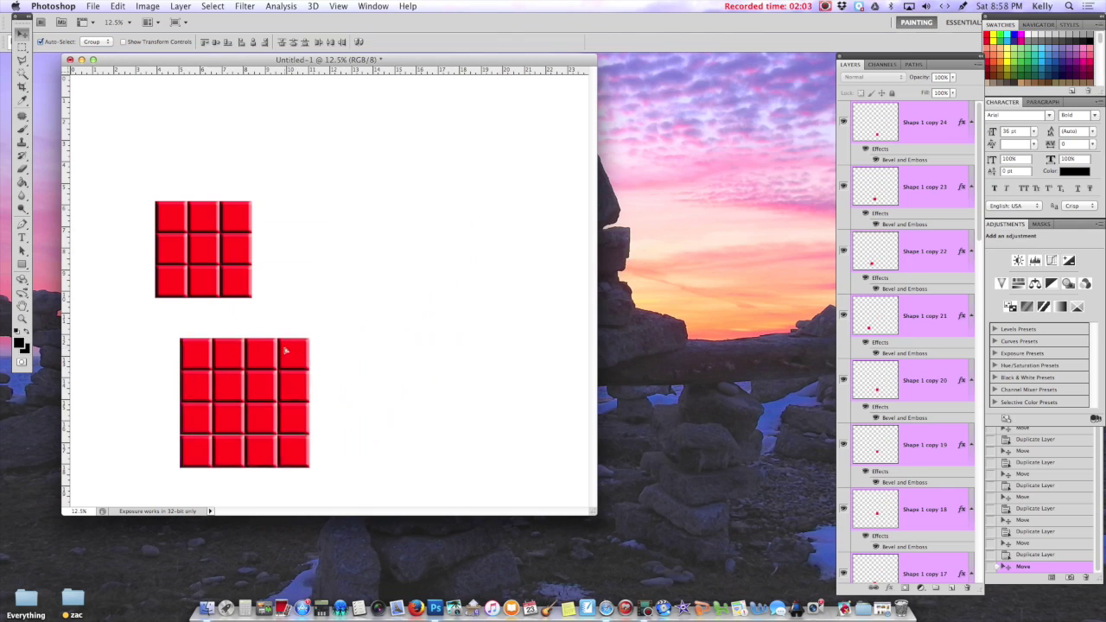
{"action": "left_click", "coordinate": [374, 258]}
Duplicate the 4×4 grid and move the copy to the upper right
{"action": "left_click_drag", "start_coordinate": [147, 333], "coordinate": [299, 467]}
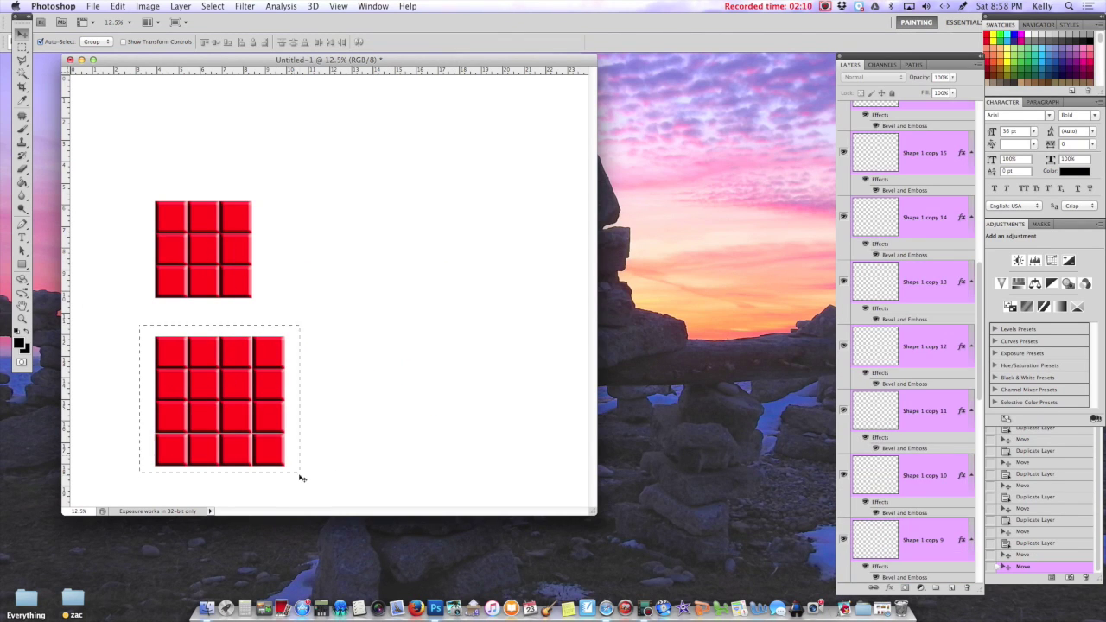
{"action": "right_click", "coordinate": [906, 324]}
{"action": "left_click", "coordinate": [951, 363]}
{"action": "left_click", "coordinate": [593, 243]}
{"action": "mouse_move", "coordinate": [310, 318]}
{"action": "left_mouse_down"}
{"action": "mouse_move", "coordinate": [434, 311]}
{"action": "mouse_move", "coordinate": [496, 136]}
{"action": "left_mouse_up"}
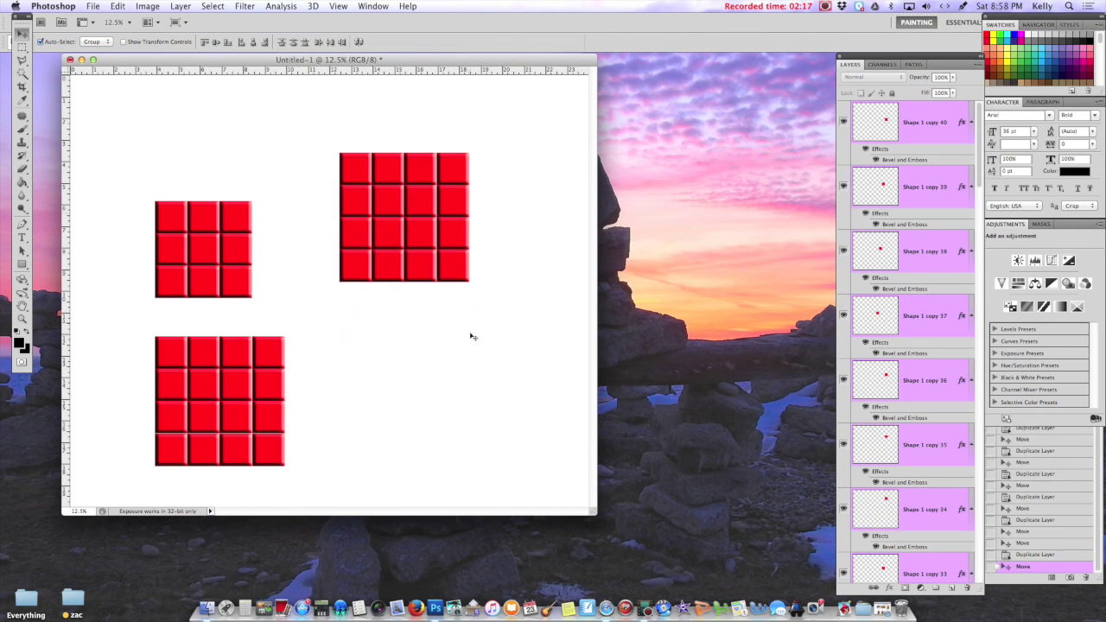
{"action": "left_click", "coordinate": [239, 233]}
Pick blue and paint-bucket the right column of 3×3 tiles blue
{"action": "key", "text": "g"}
{"action": "left_click", "coordinate": [234, 218]}
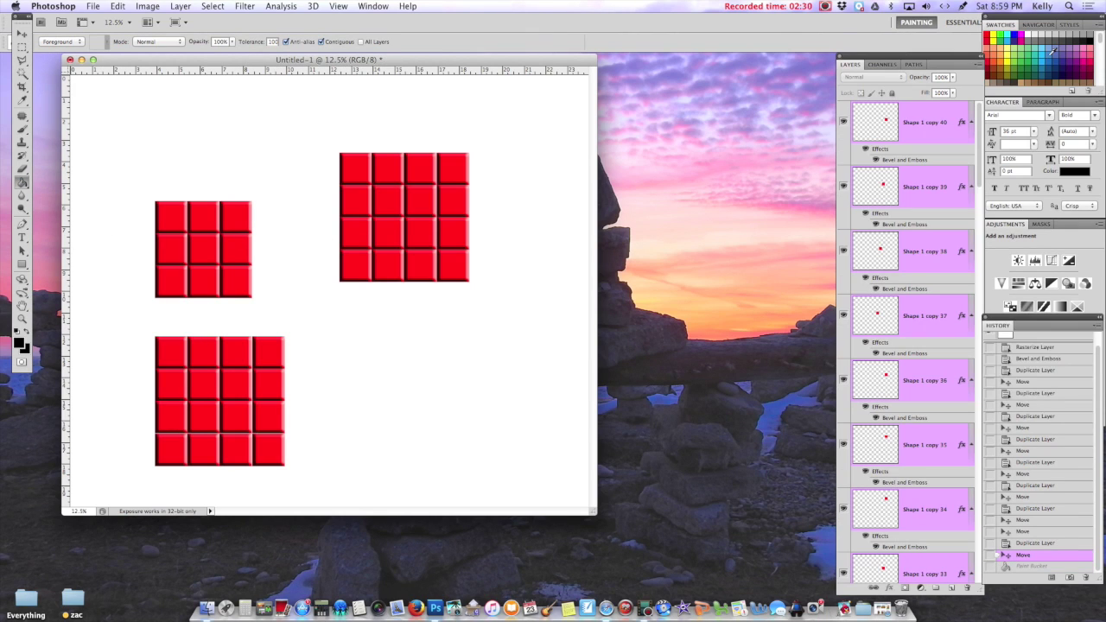
{"action": "left_click", "coordinate": [1048, 67]}
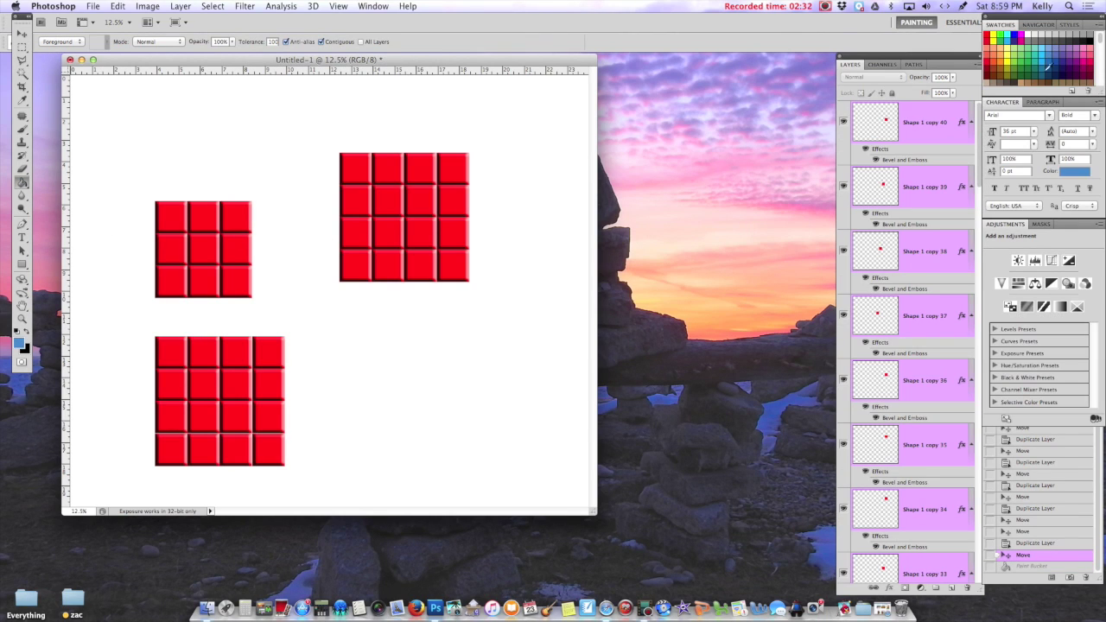
{"action": "left_click", "coordinate": [236, 217]}
{"action": "left_click", "coordinate": [236, 217]}
{"action": "left_click", "coordinate": [236, 250]}
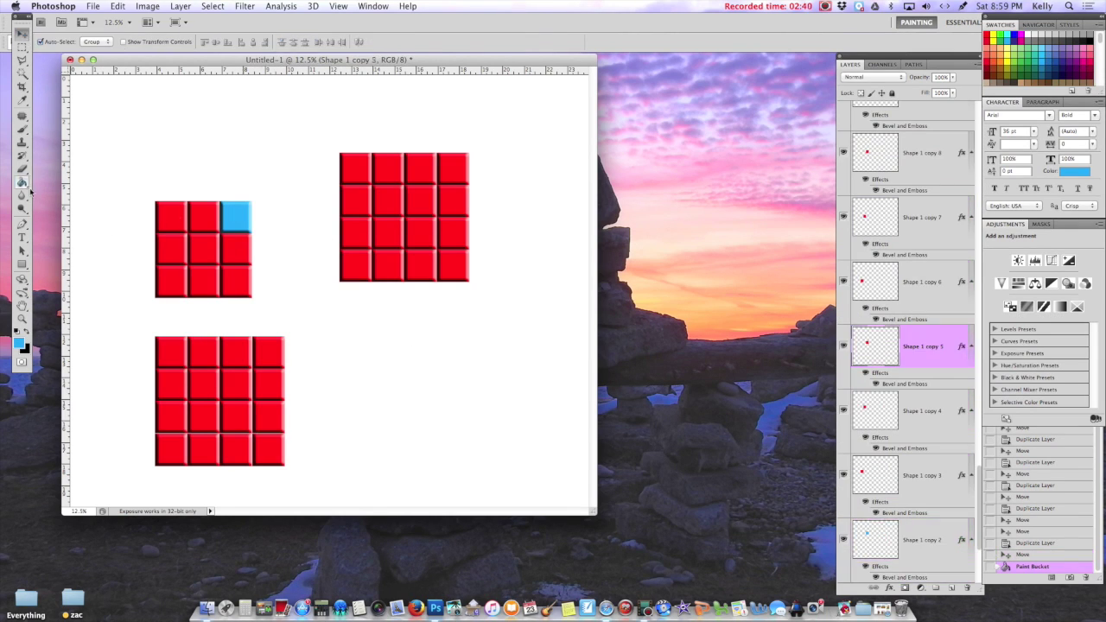
{"action": "left_click", "coordinate": [236, 250]}
{"action": "left_click", "coordinate": [236, 281]}
{"action": "left_click", "coordinate": [236, 281]}
Fill the middle column of tiles blue
{"action": "left_click", "coordinate": [207, 214]}
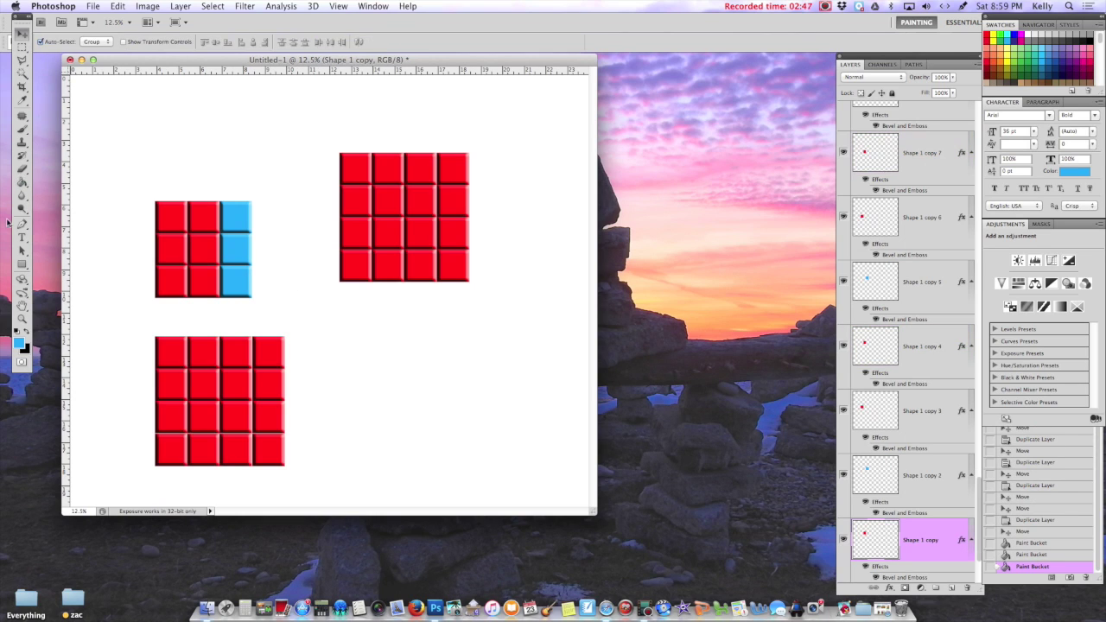
{"action": "left_click", "coordinate": [206, 215]}
{"action": "key", "text": "v"}
{"action": "left_click", "coordinate": [203, 250]}
{"action": "left_click", "coordinate": [203, 250]}
{"action": "left_click", "coordinate": [203, 281]}
{"action": "left_click", "coordinate": [203, 281]}
Fill the left column of tiles blue and duplicate the blue grid
{"action": "left_click", "coordinate": [163, 208]}
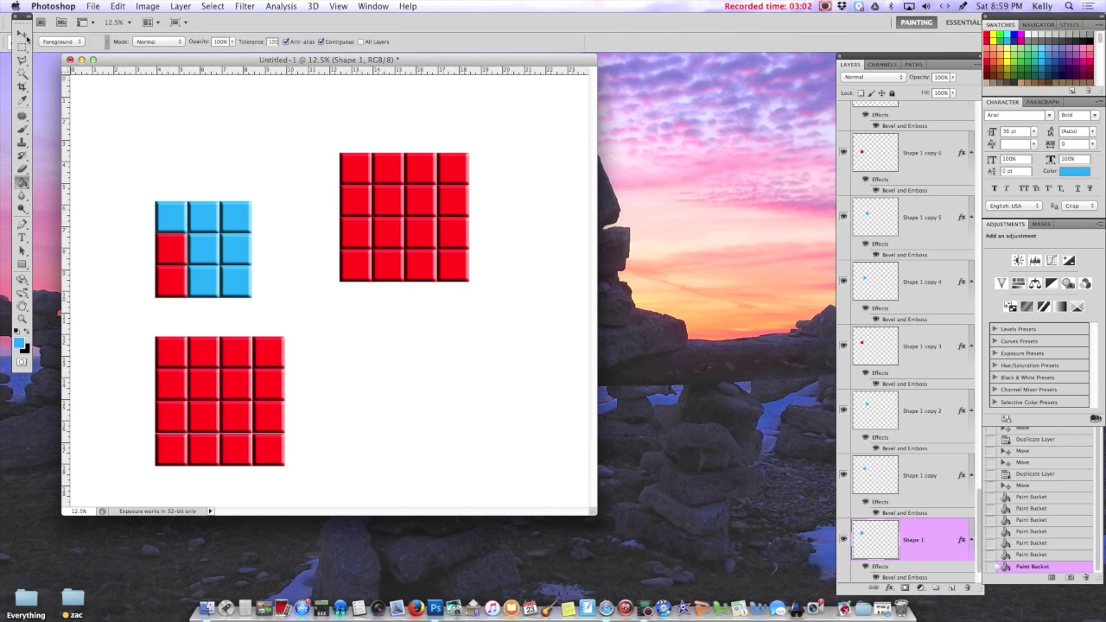
{"action": "left_click", "coordinate": [172, 250]}
{"action": "left_click", "coordinate": [171, 281]}
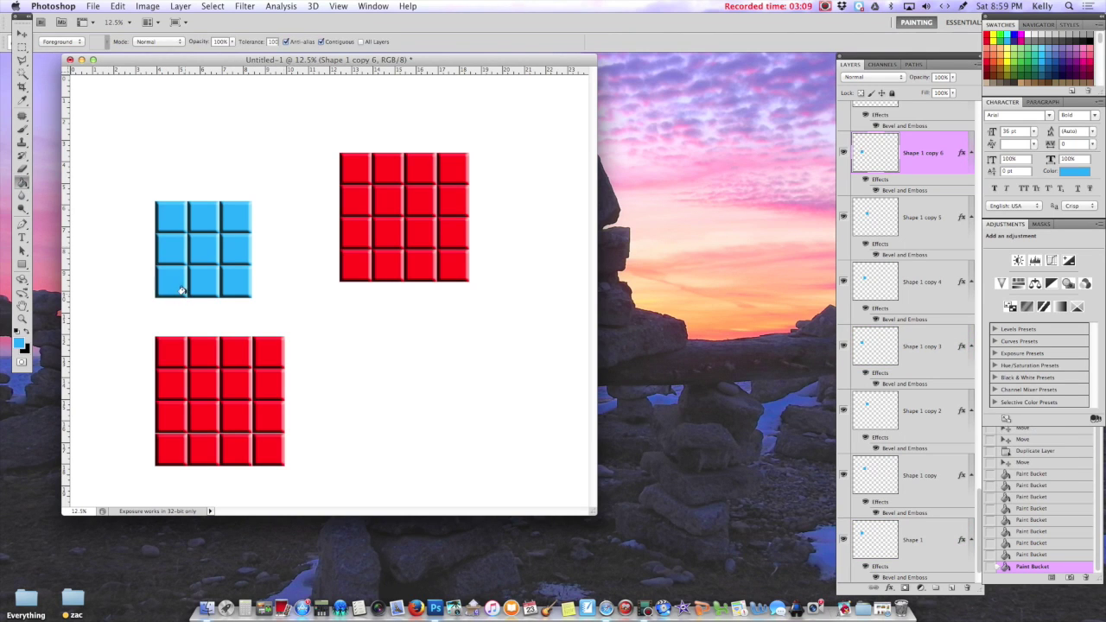
{"action": "key", "text": "Return"}
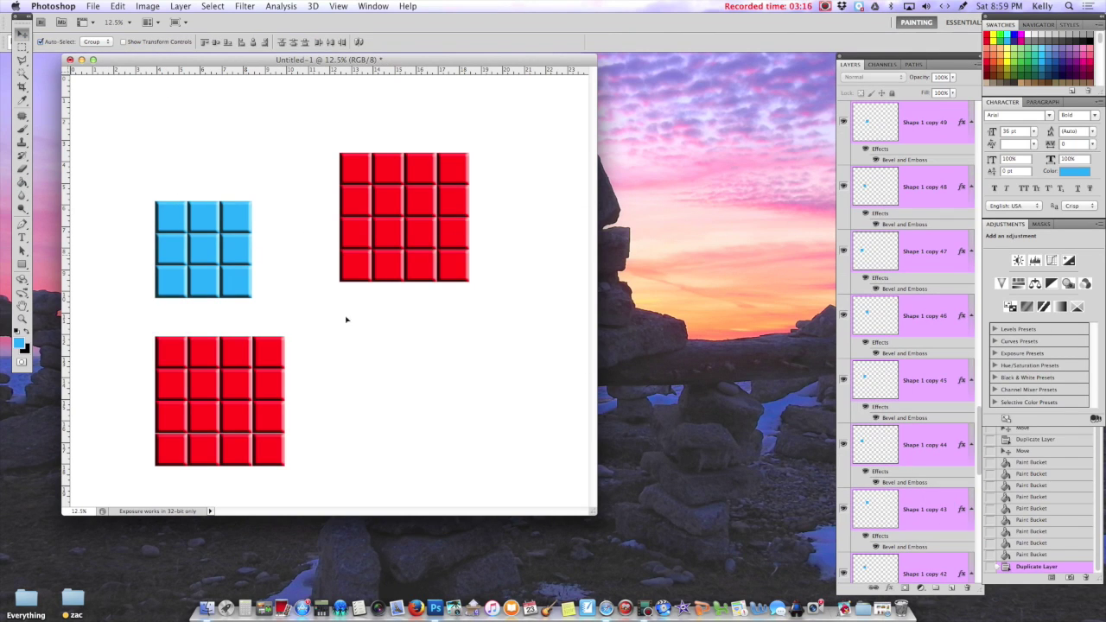
Move the blue tile copies along the red 4×4 grid's right and bottom edges
{"action": "left_click_drag", "start_coordinate": [345, 316], "coordinate": [530, 397]}
{"action": "mouse_move", "coordinate": [461, 393]}
{"action": "left_mouse_down"}
{"action": "mouse_move", "coordinate": [404, 314]}
{"action": "mouse_move", "coordinate": [486, 186]}
{"action": "left_mouse_up"}
{"action": "mouse_move", "coordinate": [389, 346]}
{"action": "left_mouse_down"}
{"action": "mouse_move", "coordinate": [479, 340]}
{"action": "mouse_move", "coordinate": [487, 249]}
{"action": "left_mouse_up"}
{"action": "mouse_move", "coordinate": [355, 374]}
{"action": "left_mouse_down"}
{"action": "mouse_move", "coordinate": [460, 310]}
{"action": "mouse_move", "coordinate": [484, 311]}
{"action": "left_mouse_up"}
{"action": "left_click_drag", "start_coordinate": [139, 184], "coordinate": [267, 299]}
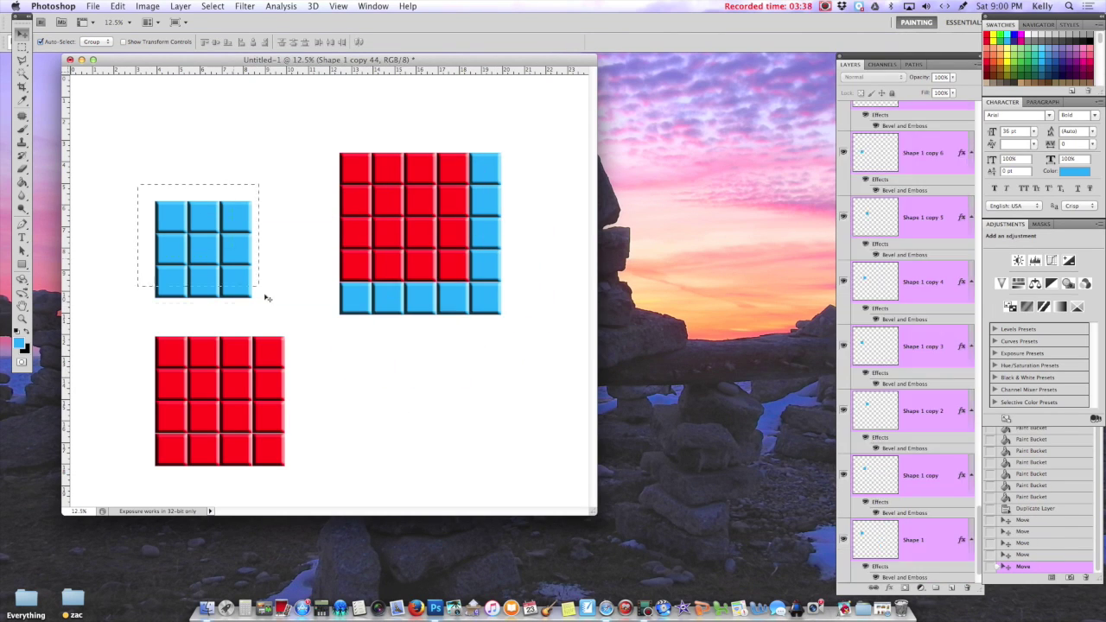
Merge each grid's tile layers so the three grids are single layers
{"action": "right_click", "coordinate": [909, 342]}
{"action": "left_click", "coordinate": [917, 565]}
{"action": "left_click", "coordinate": [925, 123]}
{"action": "right_click", "coordinate": [938, 131]}
{"action": "left_click", "coordinate": [974, 369]}
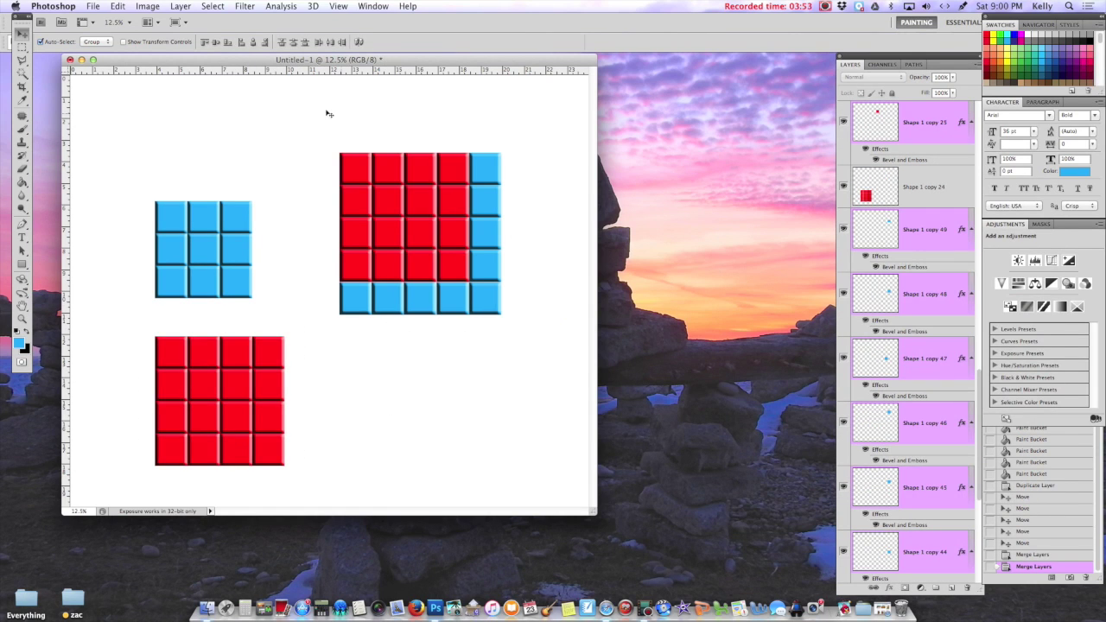
{"action": "right_click", "coordinate": [895, 306]}
{"action": "right_click", "coordinate": [941, 288]}
{"action": "left_click", "coordinate": [977, 519]}
Arrange the blue, red and large grids around a central gap
{"action": "mouse_move", "coordinate": [212, 250]}
{"action": "left_mouse_down"}
{"action": "mouse_move", "coordinate": [201, 233]}
{"action": "mouse_move", "coordinate": [374, 383]}
{"action": "left_mouse_up"}
{"action": "left_click_drag", "start_coordinate": [221, 402], "coordinate": [206, 245]}
{"action": "left_click_drag", "start_coordinate": [363, 381], "coordinate": [317, 357]}
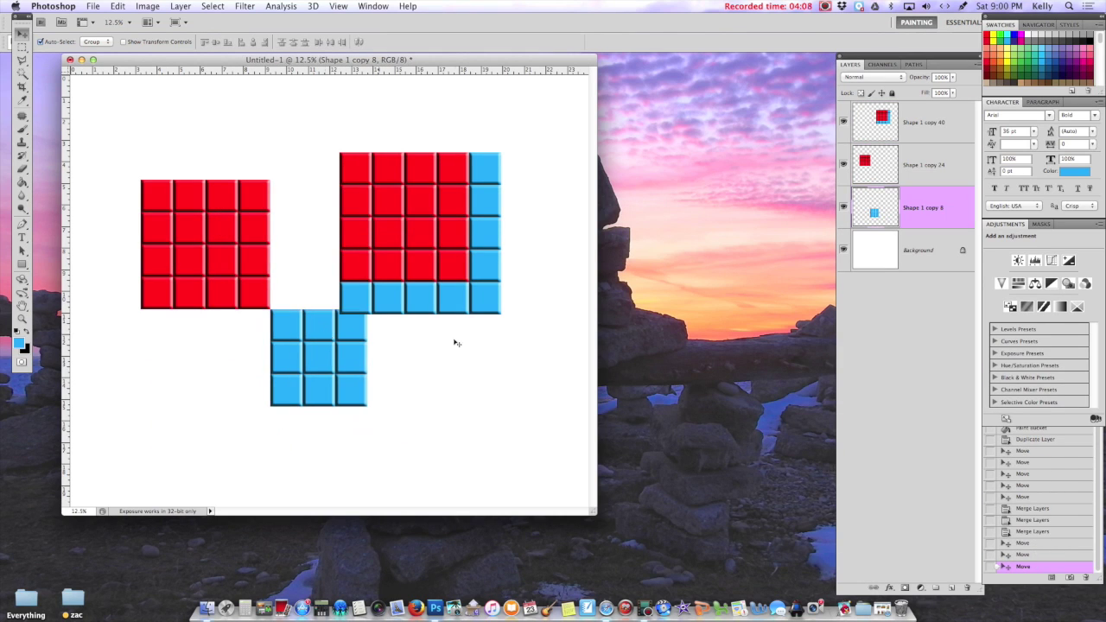
{"action": "mouse_move", "coordinate": [455, 306]}
{"action": "left_mouse_down"}
{"action": "mouse_move", "coordinate": [490, 289]}
{"action": "mouse_move", "coordinate": [483, 299]}
{"action": "left_mouse_up"}
{"action": "key", "text": "ctrl+t"}
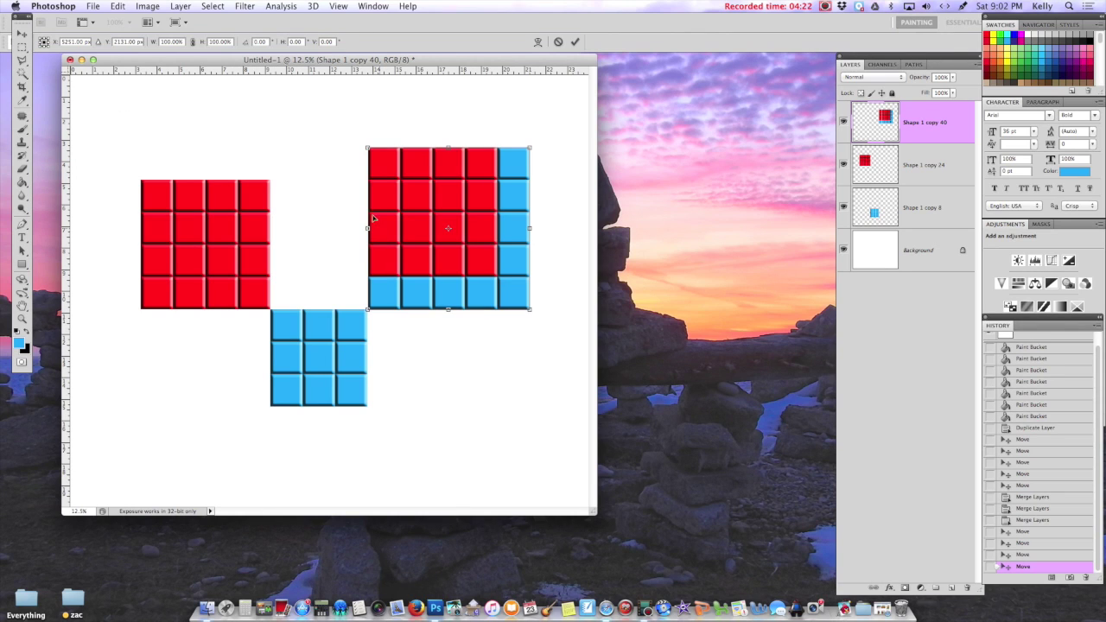
Rotate the large 5×5 grid by 53° and place a small fixed-size square
{"action": "type", "text": "53"}
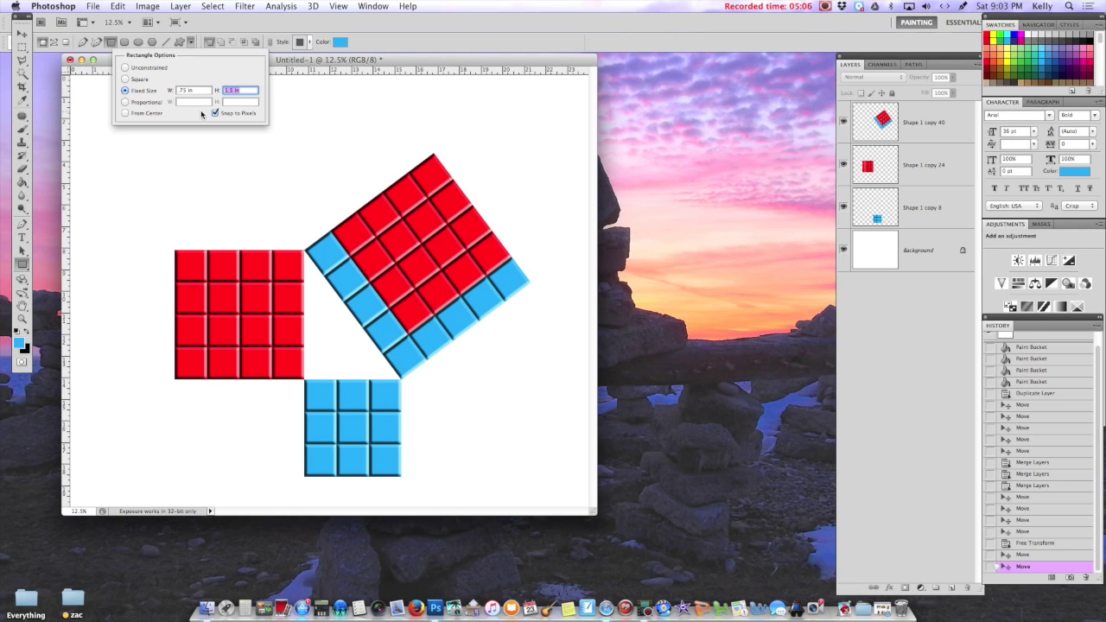
{"action": "left_click", "coordinate": [305, 139]}
Give the small square an inside Stroke and move it into the right-angle corner
{"action": "right_click", "coordinate": [921, 125]}
{"action": "right_click", "coordinate": [883, 117]}
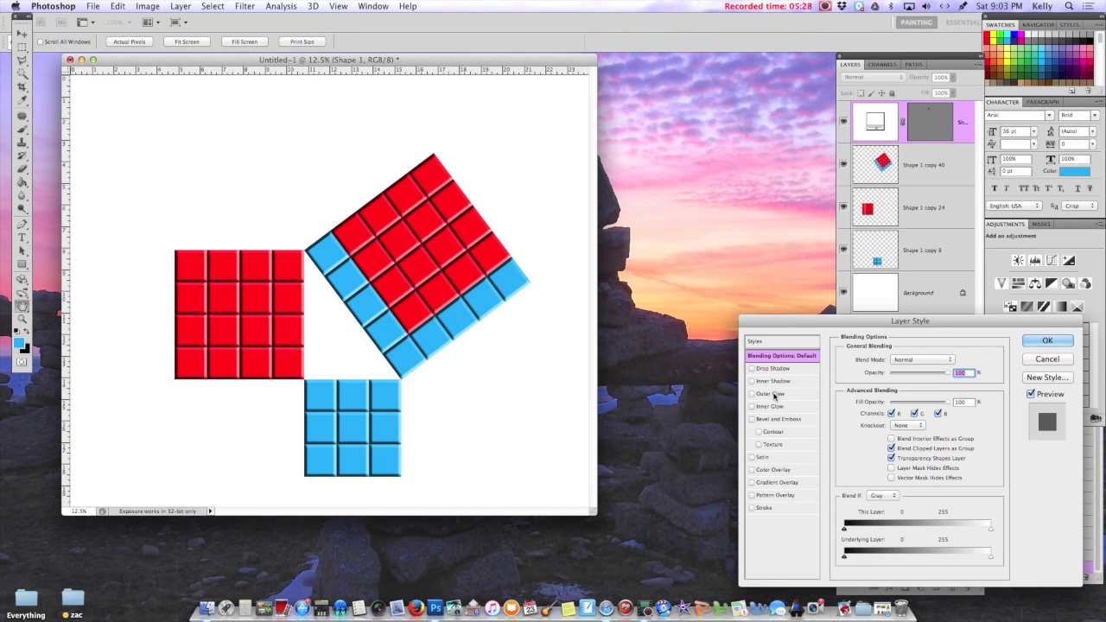
{"action": "left_click", "coordinate": [769, 508]}
{"action": "left_click", "coordinate": [901, 380]}
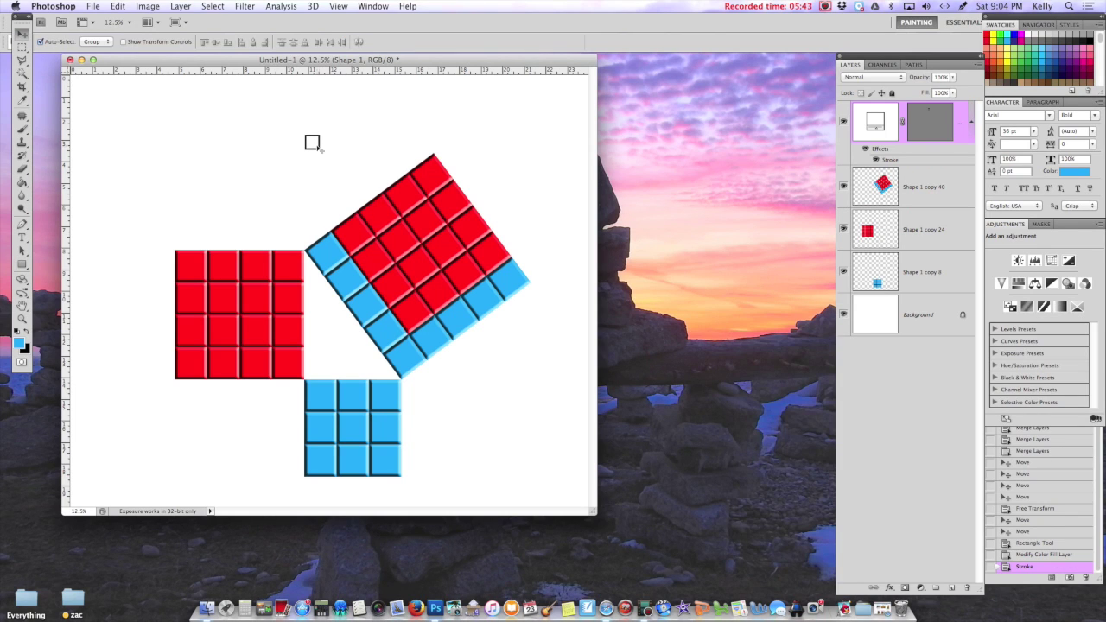
{"action": "left_click_drag", "start_coordinate": [313, 374], "coordinate": [311, 372]}
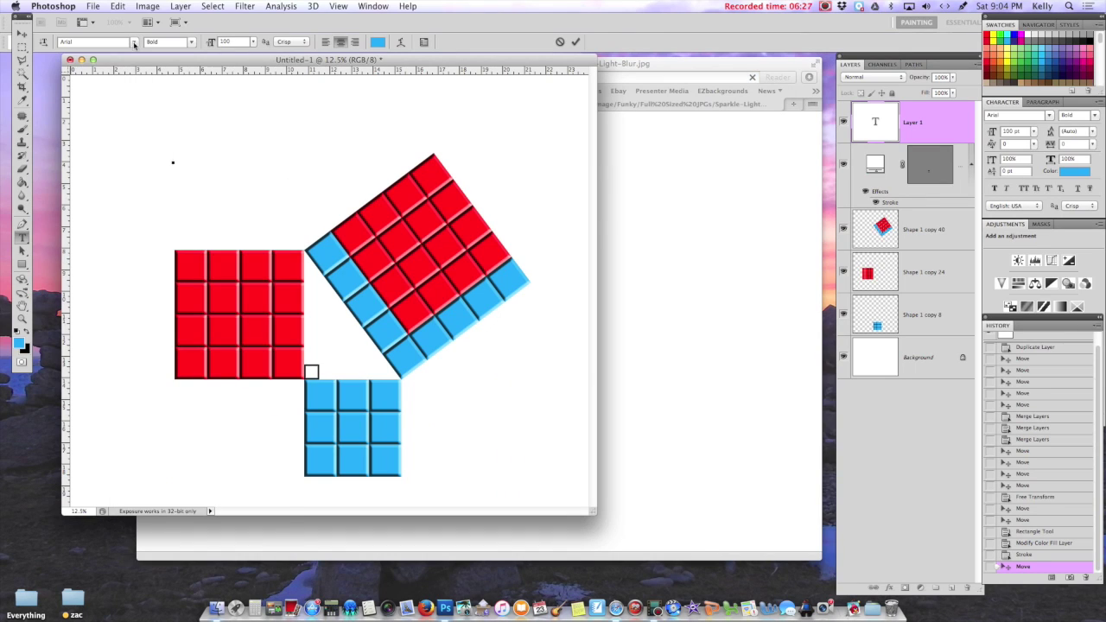
Add the PYTHAGOREAN THEOREM title in Blockbusted font and paste in the sparkle image
{"action": "left_click", "coordinate": [134, 42]}
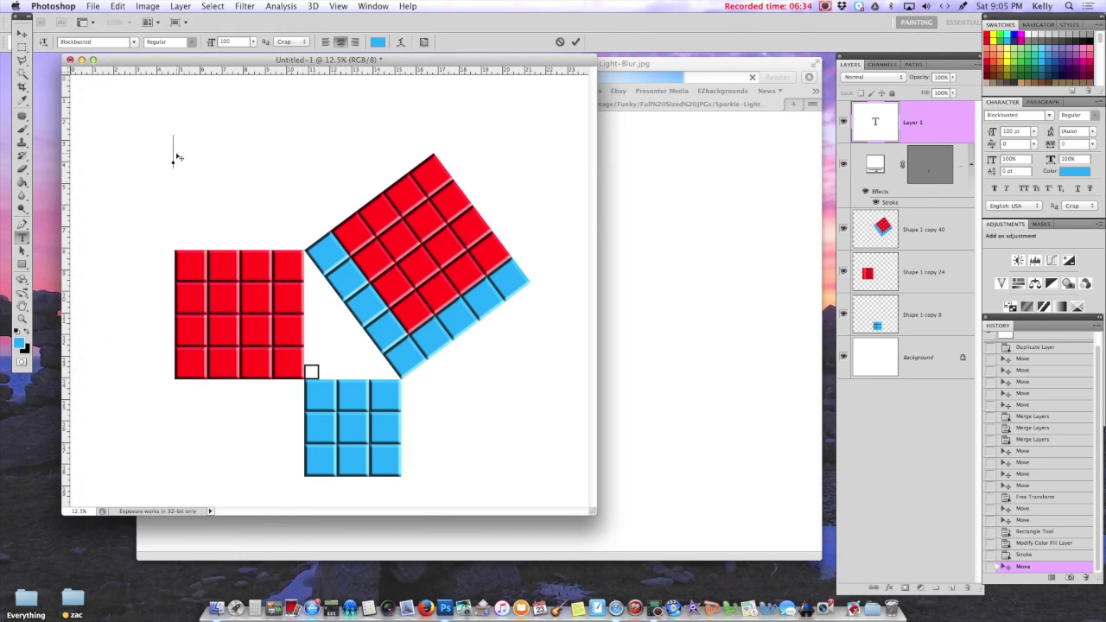
{"action": "type", "text": "PYTHAGOREAN"}
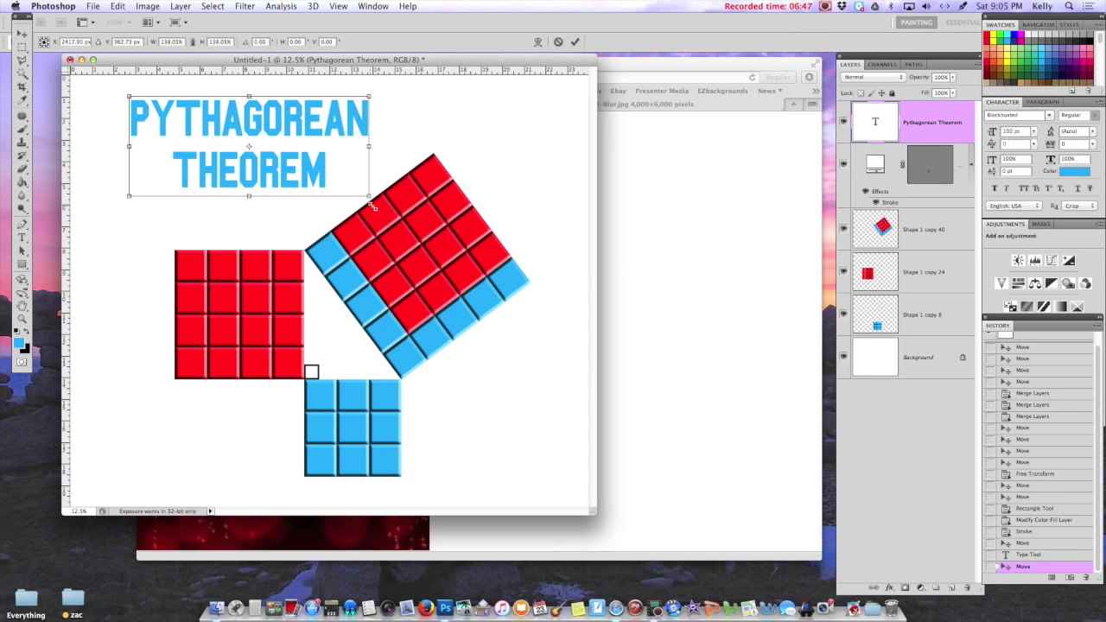
{"action": "left_click", "coordinate": [692, 242]}
{"action": "key", "text": "Return"}
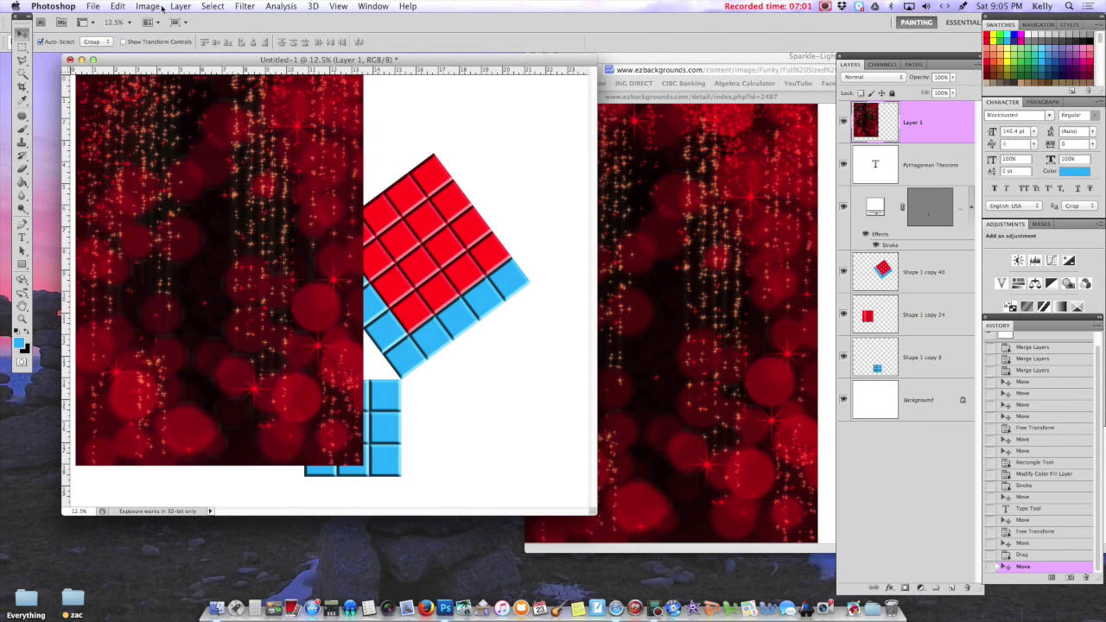
{"action": "left_click", "coordinate": [118, 6]}
{"action": "mouse_move", "coordinate": [138, 260]}
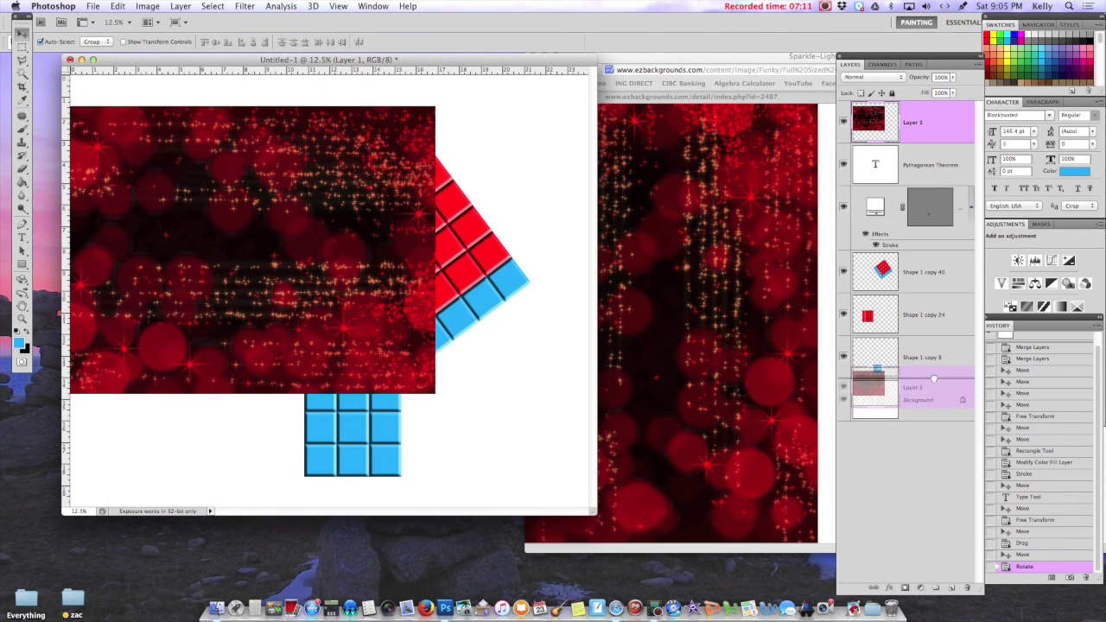
Place the sparkle image beneath the tiles, resize it, and keep it at 100% opacity
{"action": "left_click_drag", "start_coordinate": [934, 379], "coordinate": [934, 380]}
{"action": "mouse_move", "coordinate": [435, 393]}
{"action": "left_mouse_down"}
{"action": "mouse_move", "coordinate": [454, 357]}
{"action": "mouse_move", "coordinate": [499, 402]}
{"action": "left_mouse_up"}
{"action": "key", "text": "ctrl+t"}
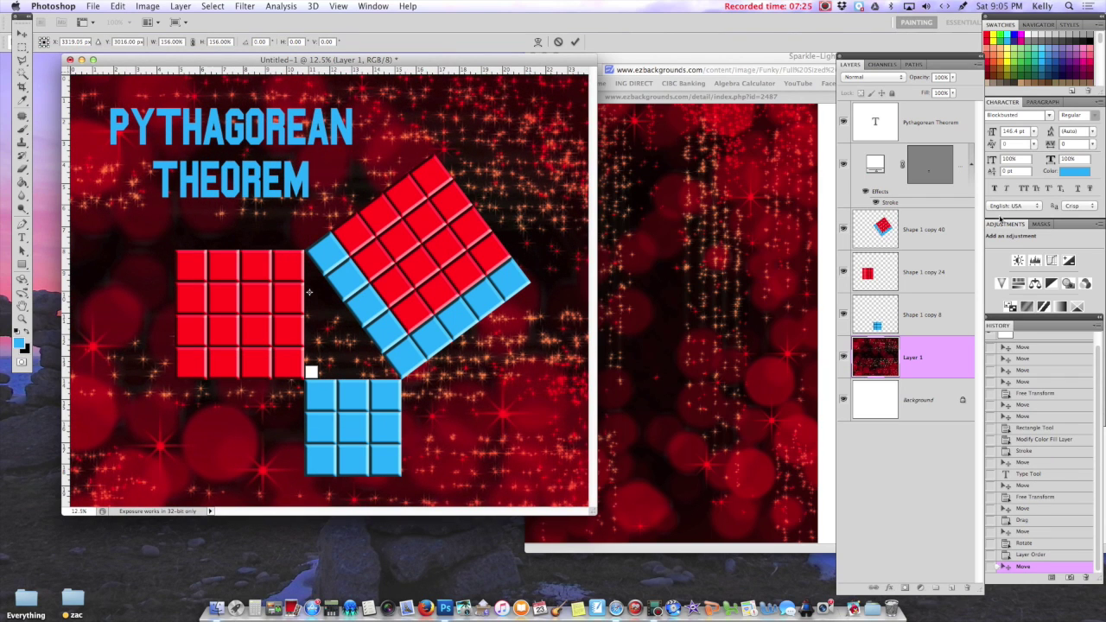
{"action": "left_click_drag", "start_coordinate": [956, 90], "coordinate": [942, 90]}
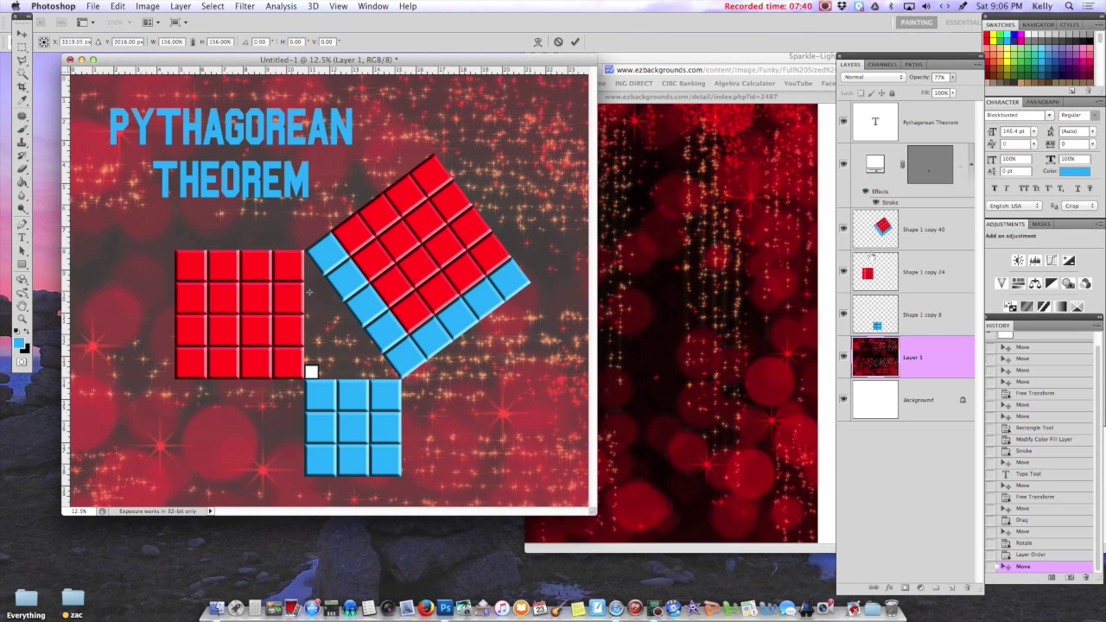
{"action": "left_click_drag", "start_coordinate": [955, 83], "coordinate": [973, 89]}
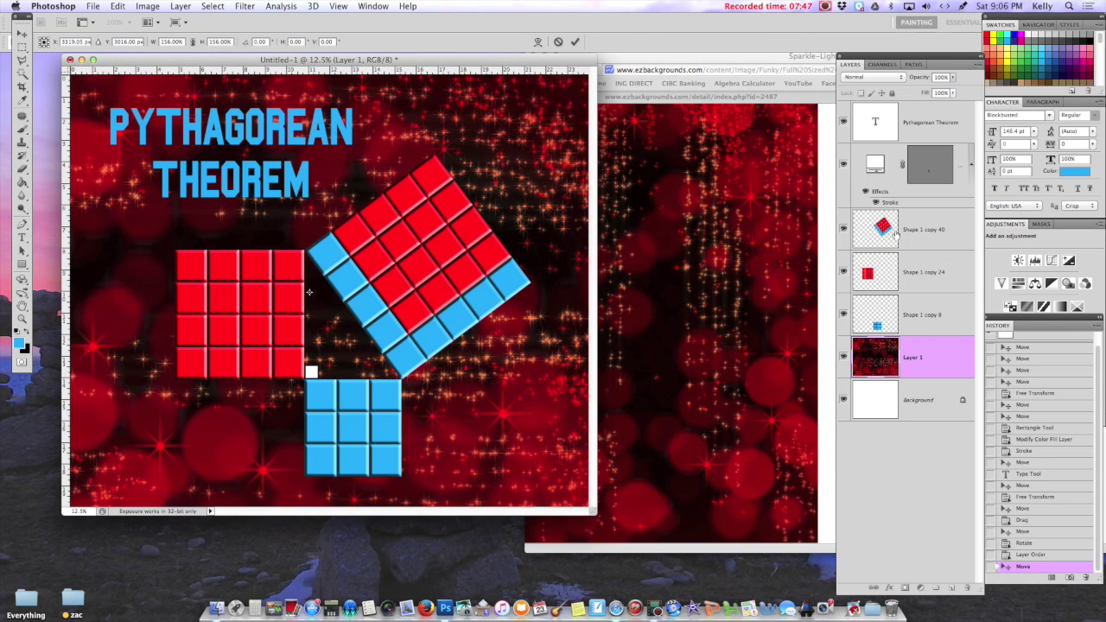
{"action": "key", "text": "Return"}
Merge the three tile square layers into one layer
{"action": "left_click", "coordinate": [925, 229]}
{"action": "left_click", "coordinate": [927, 318], "text": "shift"}
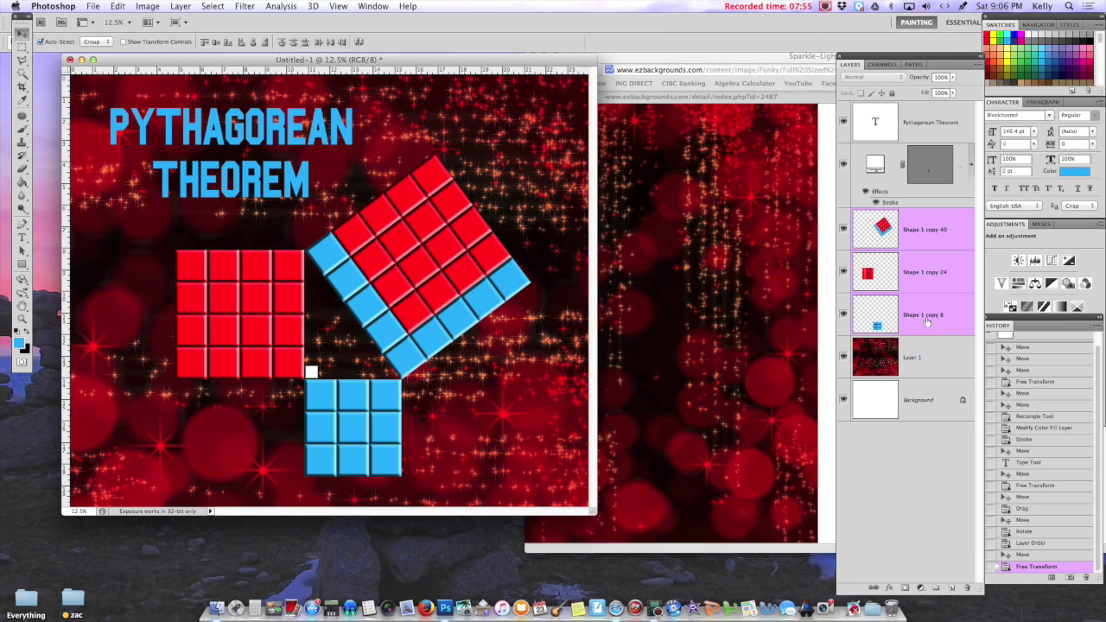
{"action": "right_click", "coordinate": [929, 320]}
{"action": "left_click", "coordinate": [959, 553]}
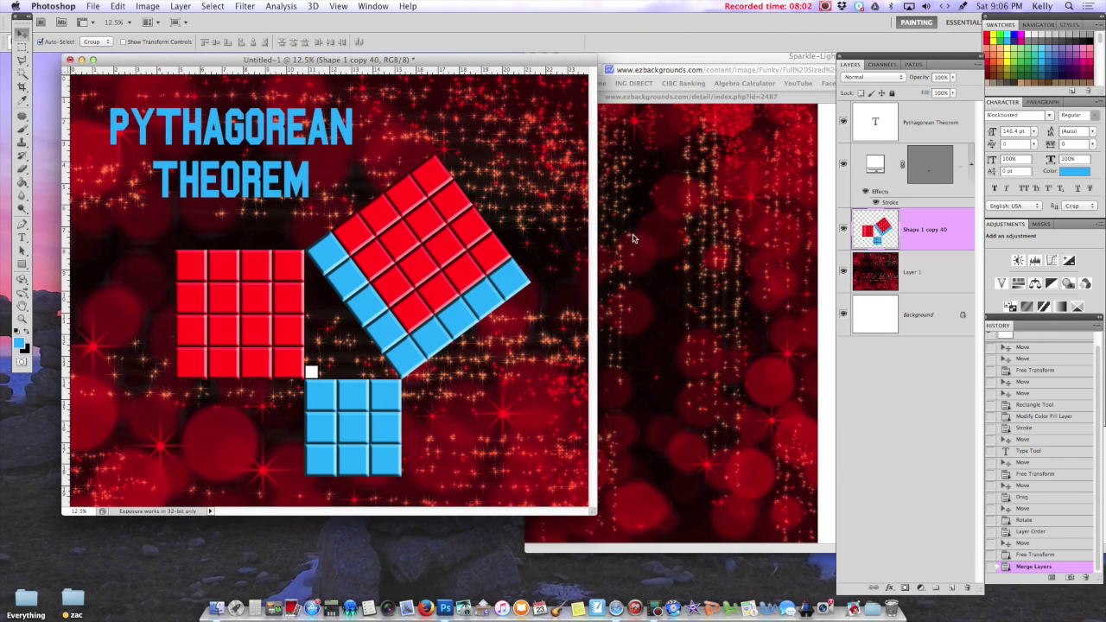
Fill the triangle between the squares with white
{"action": "left_click", "coordinate": [24, 184]}
{"action": "left_click", "coordinate": [1033, 35]}
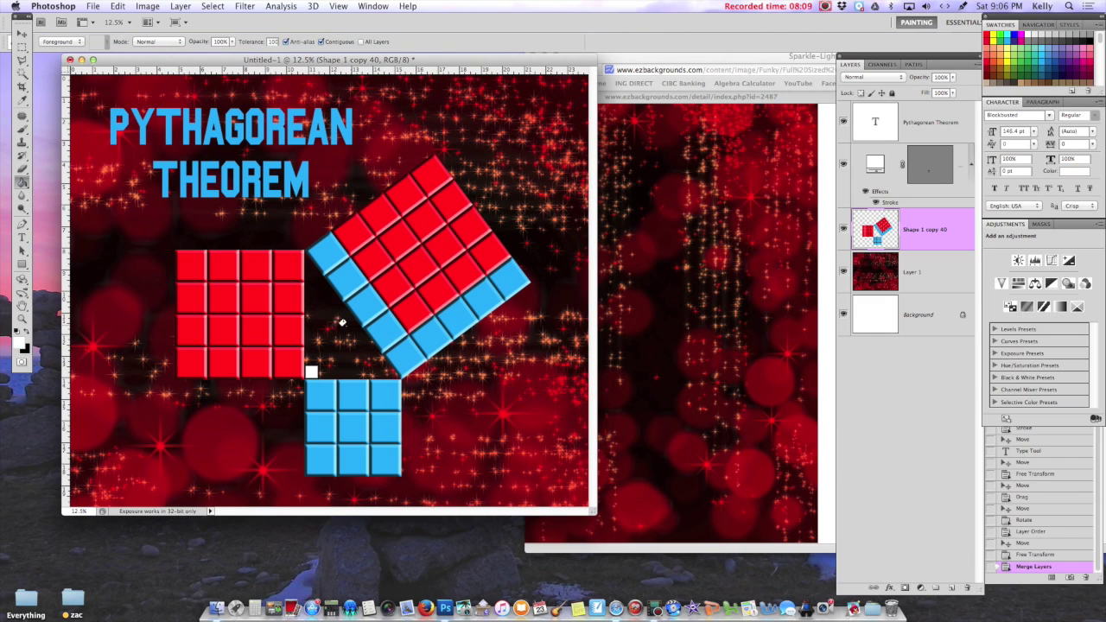
{"action": "left_click", "coordinate": [343, 323]}
{"action": "key", "text": "t"}
{"action": "double_click", "coordinate": [876, 122]}
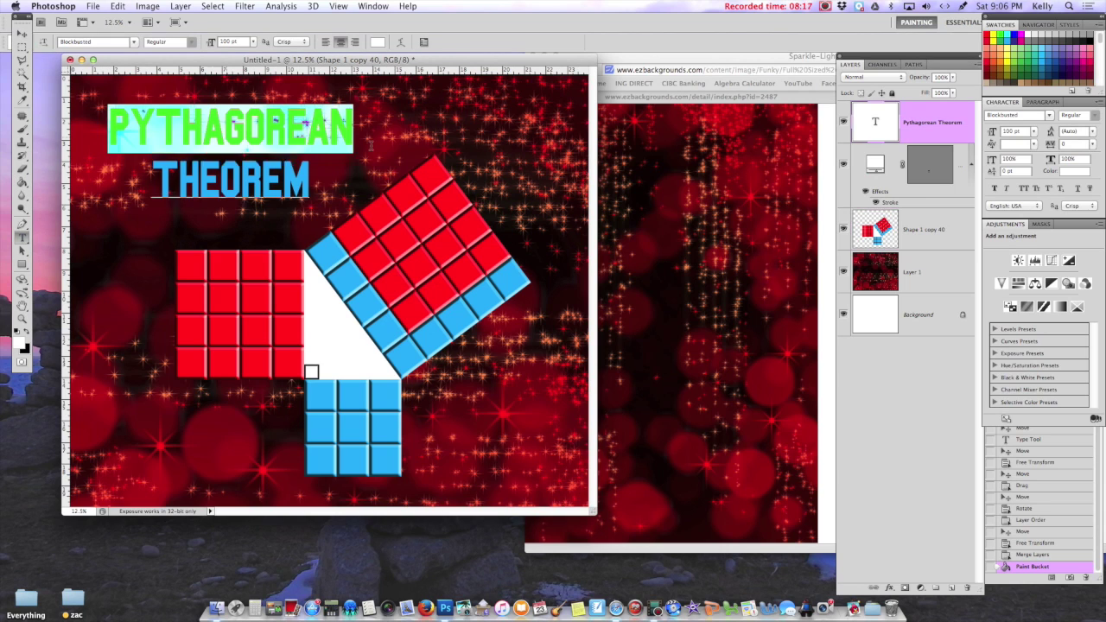
Give the title a drop shadow, switch it to Arial, and restore its white colour
{"action": "double_click", "coordinate": [966, 121]}
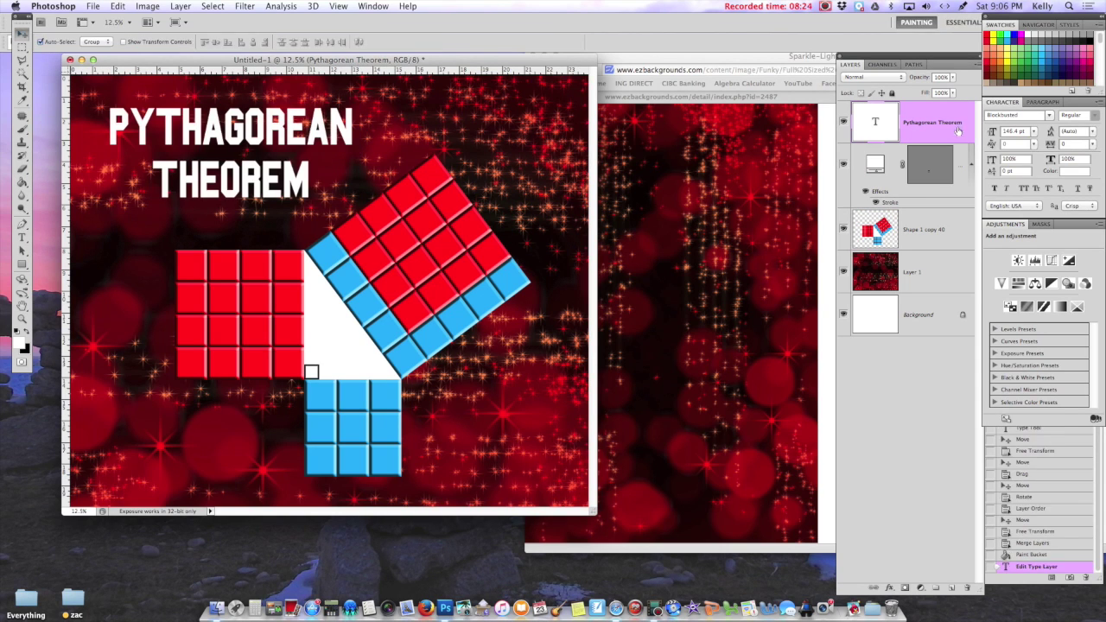
{"action": "left_click", "coordinate": [774, 368]}
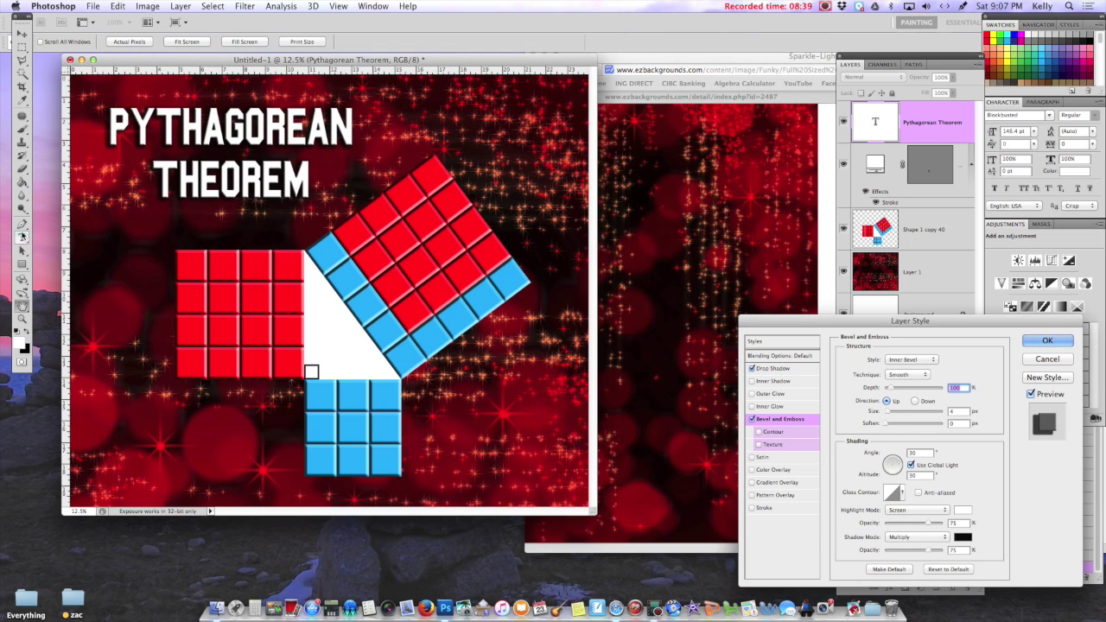
{"action": "left_click", "coordinate": [172, 42]}
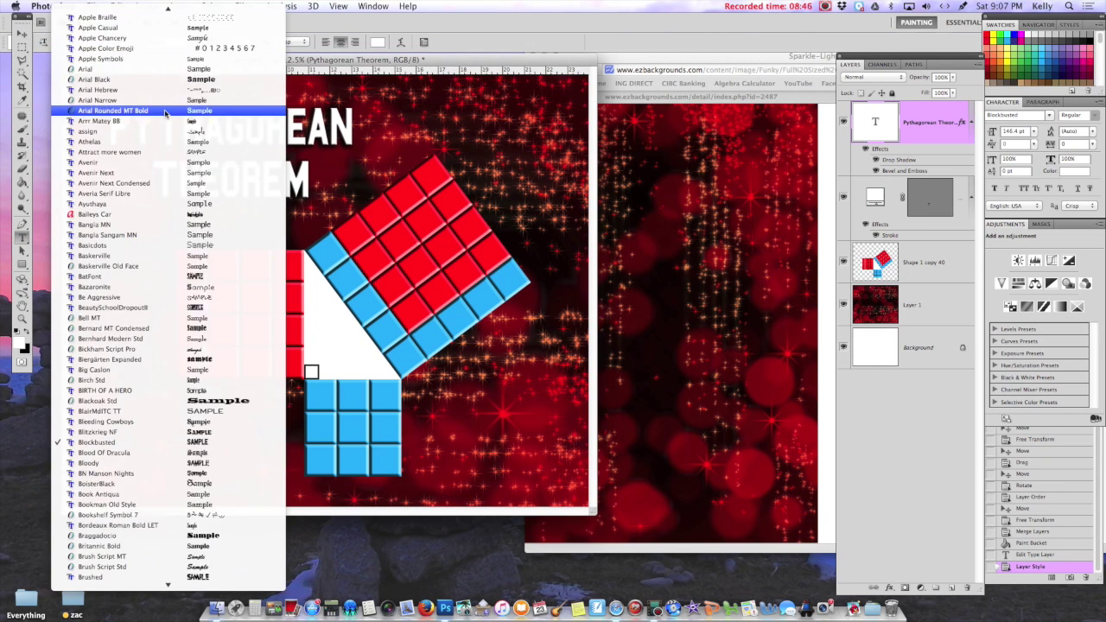
{"action": "left_click", "coordinate": [96, 207]}
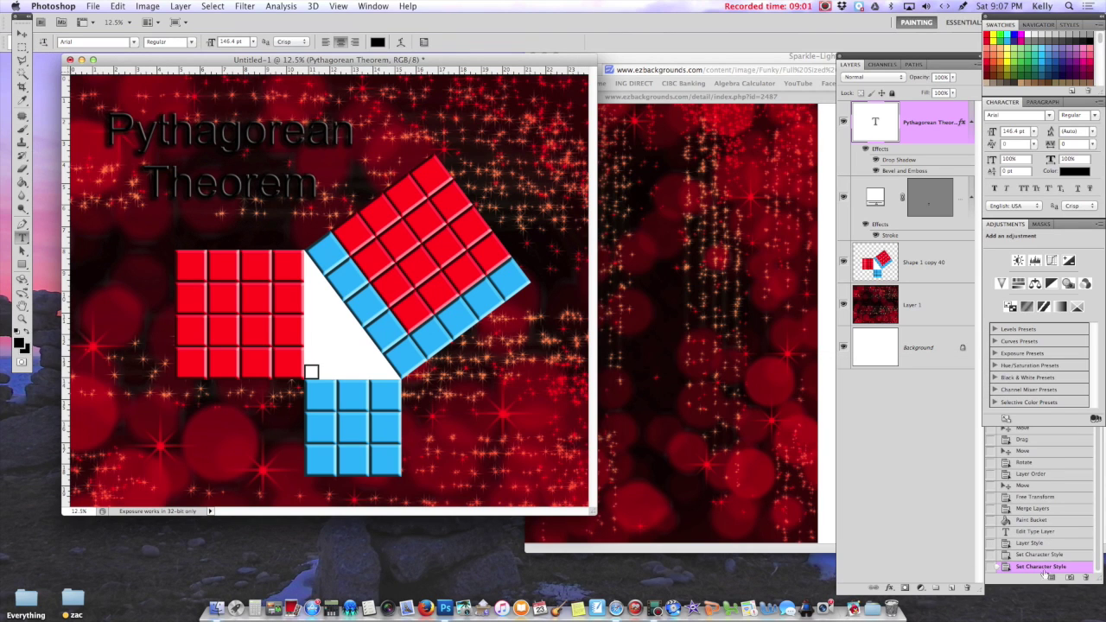
{"action": "left_click", "coordinate": [1051, 554]}
{"action": "left_click", "coordinate": [326, 339]}
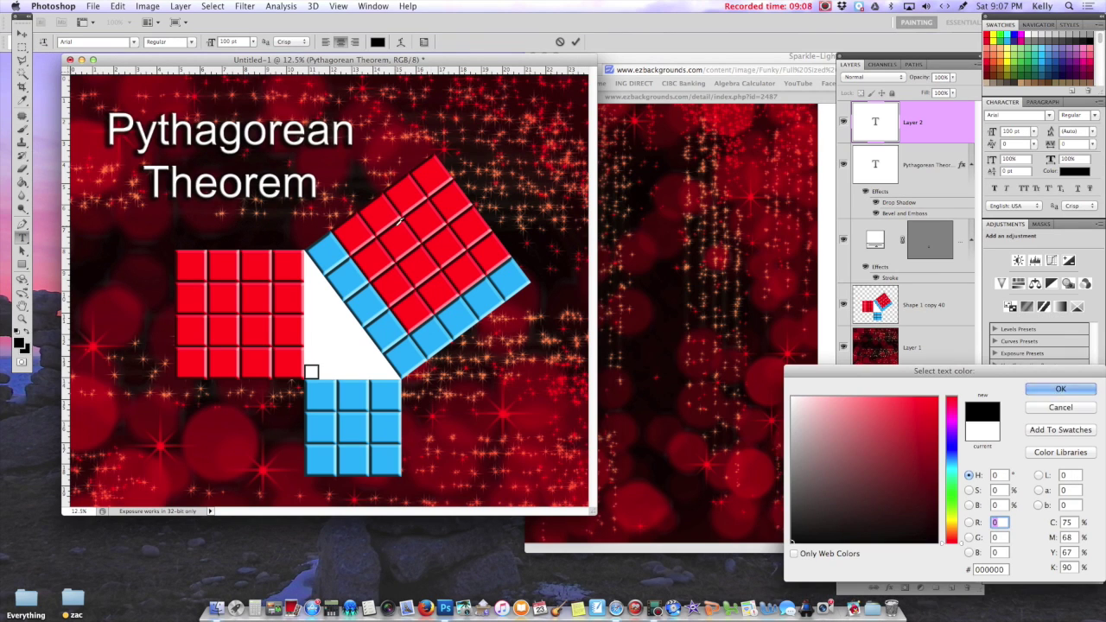
Add the a and b side labels and position them beside the triangle
{"action": "left_click", "coordinate": [1061, 389]}
{"action": "type", "text": "a"}
{"action": "key", "text": "ctrl+Return"}
{"action": "key", "text": "v"}
{"action": "left_click_drag", "start_coordinate": [321, 329], "coordinate": [310, 322]}
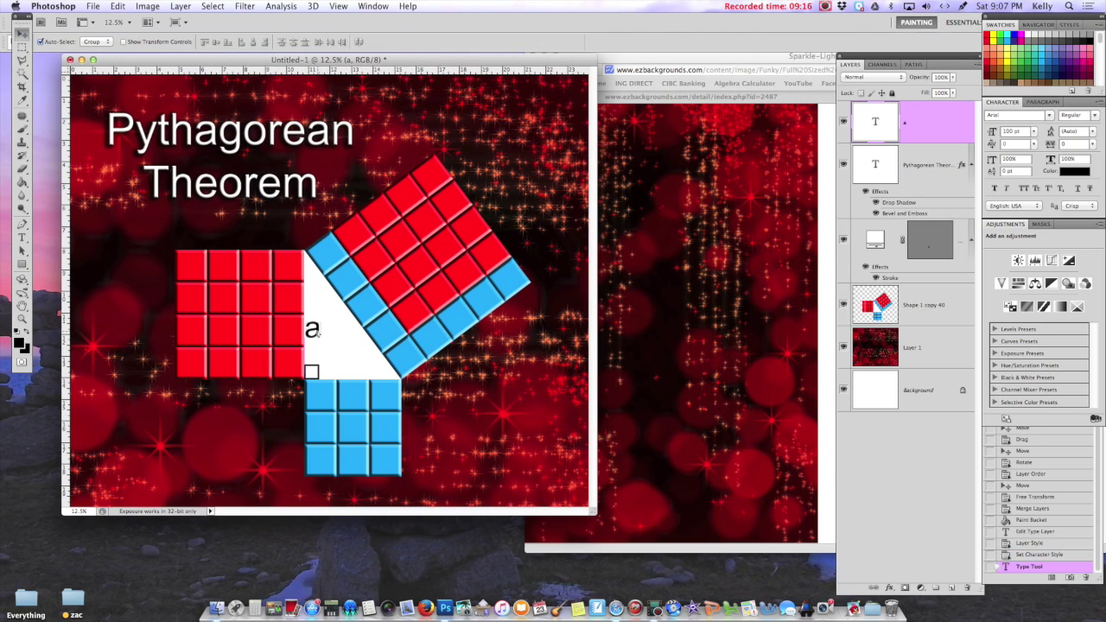
{"action": "left_click", "coordinate": [24, 239]}
{"action": "left_click", "coordinate": [348, 370]}
{"action": "key", "text": "ctrl+Return"}
{"action": "key", "text": "v"}
{"action": "left_click_drag", "start_coordinate": [347, 367], "coordinate": [360, 370]}
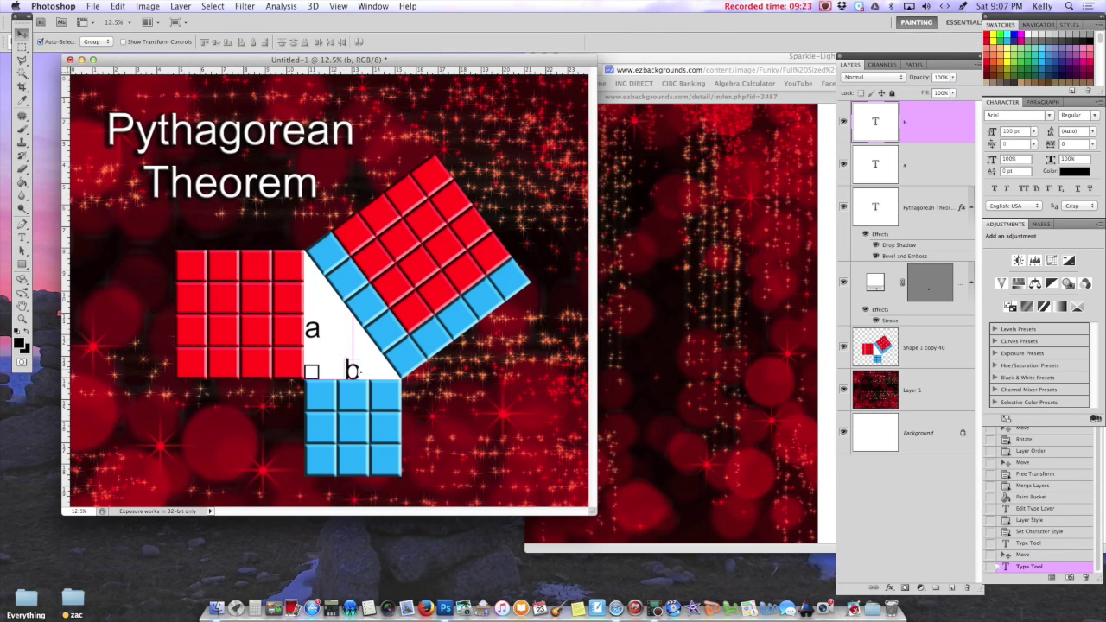
{"action": "mouse_move", "coordinate": [313, 329]}
{"action": "left_mouse_down"}
{"action": "mouse_move", "coordinate": [303, 330]}
{"action": "mouse_move", "coordinate": [356, 322]}
{"action": "left_mouse_up"}
Add the c label along the triangle's long side
{"action": "key", "text": "t"}
{"action": "left_click", "coordinate": [347, 336]}
{"action": "key", "text": "ctrl+Return"}
{"action": "key", "text": "v"}
Place the a2+b2=c2 equation text at the lower left
{"action": "key", "text": "t"}
{"action": "left_click", "coordinate": [477, 434]}
{"action": "type", "text": "a2+b2=c2"}
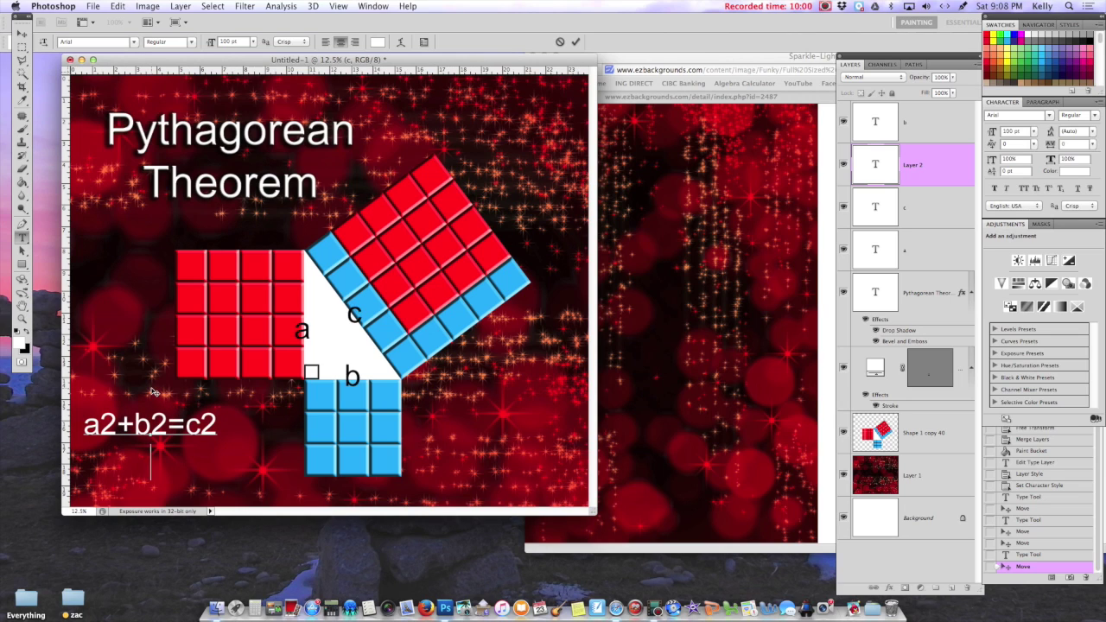
{"action": "left_click_drag", "start_coordinate": [218, 424], "coordinate": [1, 424]}
Retype the equation text and shrink the 2 after c to 60 pt
{"action": "type", "text": "c2-b2"}
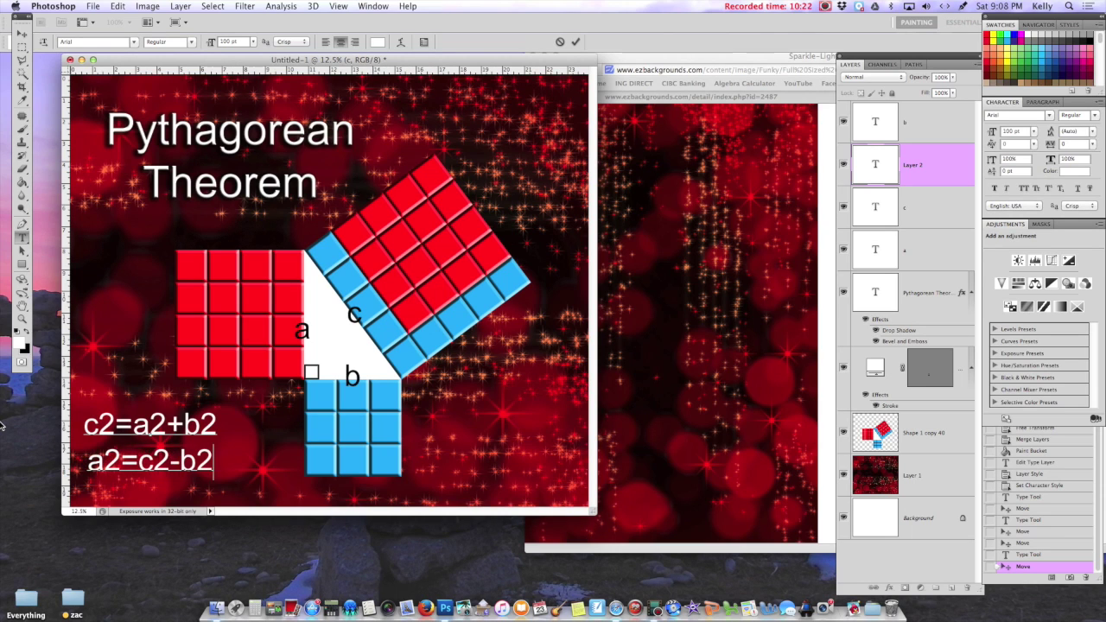
{"action": "left_click", "coordinate": [21, 36]}
{"action": "left_click", "coordinate": [22, 237]}
{"action": "left_click_drag", "start_coordinate": [98, 424], "coordinate": [115, 424]}
{"action": "left_click", "coordinate": [254, 41]}
{"action": "left_click", "coordinate": [248, 203]}
{"action": "left_click", "coordinate": [253, 42]}
{"action": "left_click", "coordinate": [248, 200]}
Shrink the remaining 2s in both equations to 60 pt
{"action": "left_click_drag", "start_coordinate": [193, 424], "coordinate": [210, 424]}
{"action": "left_click", "coordinate": [254, 41]}
{"action": "left_click", "coordinate": [246, 200]}
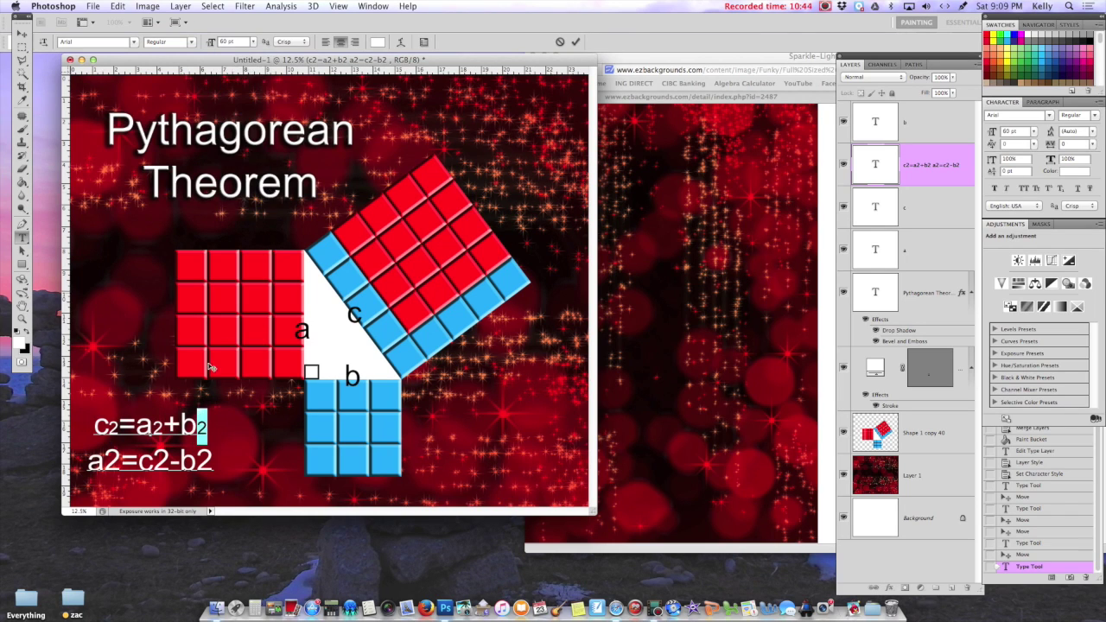
{"action": "left_click", "coordinate": [253, 41]}
{"action": "left_click", "coordinate": [248, 201]}
{"action": "left_click_drag", "start_coordinate": [150, 458], "coordinate": [164, 458]}
{"action": "left_click", "coordinate": [253, 41]}
{"action": "left_click", "coordinate": [248, 200]}
{"action": "left_click", "coordinate": [264, 43]}
{"action": "left_click", "coordinate": [248, 201]}
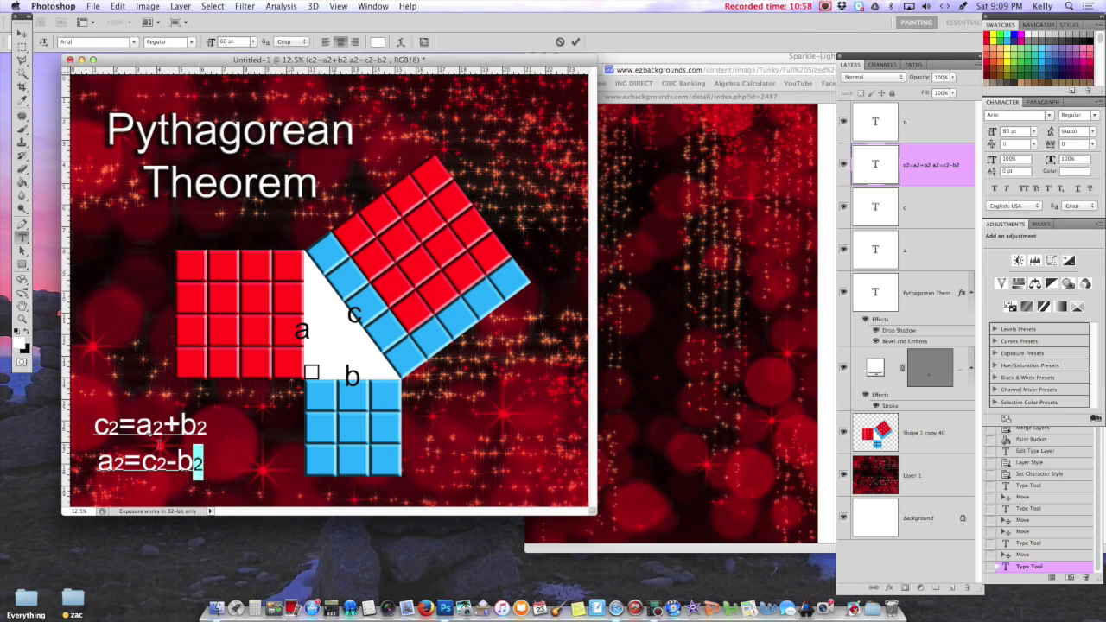
Rasterize the equations layer and zoom in on the equations
{"action": "right_click", "coordinate": [930, 177]}
{"action": "left_click", "coordinate": [994, 303]}
{"action": "left_click", "coordinate": [22, 318]}
{"action": "mouse_move", "coordinate": [113, 451]}
{"action": "left_mouse_down"}
{"action": "mouse_move", "coordinate": [298, 511]}
{"action": "mouse_move", "coordinate": [279, 512]}
{"action": "left_mouse_up"}
Marquee-select all five small 2s in the equations
{"action": "left_click", "coordinate": [23, 50]}
{"action": "left_click_drag", "start_coordinate": [214, 362], "coordinate": [215, 360]}
{"action": "left_click_drag", "start_coordinate": [343, 363], "coordinate": [344, 362]}
{"action": "left_click_drag", "start_coordinate": [443, 307], "coordinate": [478, 359]}
{"action": "left_click_drag", "start_coordinate": [197, 413], "coordinate": [230, 465]}
{"action": "left_click_drag", "start_coordinate": [350, 467], "coordinate": [352, 469]}
Raise the selected 2s into superscripts and erase a stray fragment beside c²
{"action": "key", "text": "v"}
{"action": "key", "text": "shift+Up"}
{"action": "key", "text": "shift+Up"}
{"action": "key", "text": "shift+Up"}
{"action": "key", "text": "shift+Up"}
{"action": "key", "text": "shift+Up"}
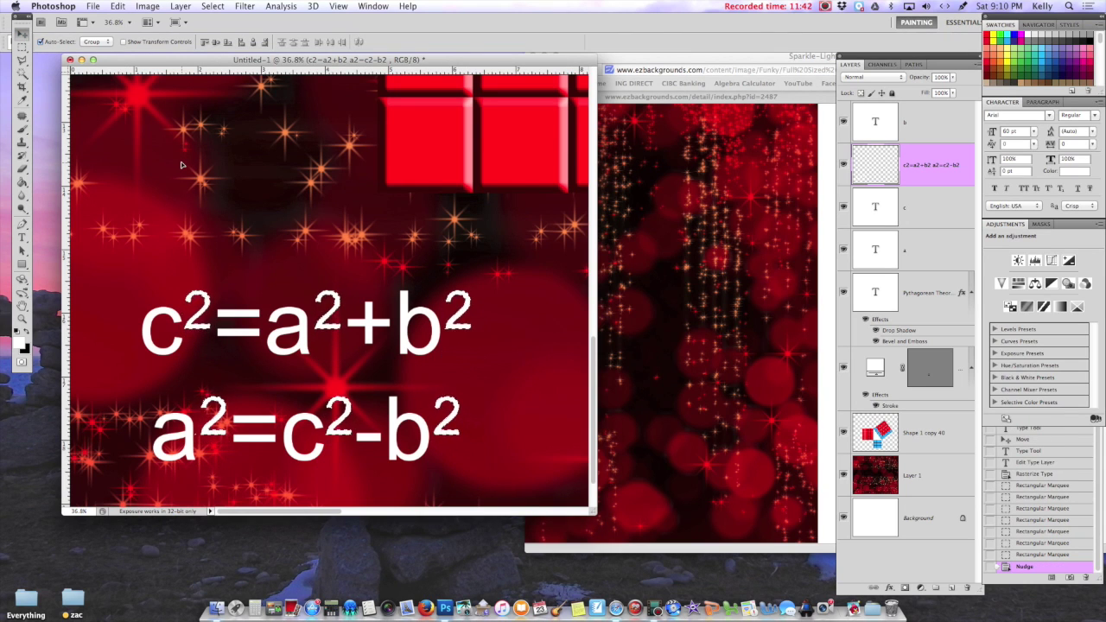
{"action": "key", "text": "ctrl+d"}
{"action": "key", "text": "z"}
{"action": "left_click_drag", "start_coordinate": [185, 315], "coordinate": [260, 316]}
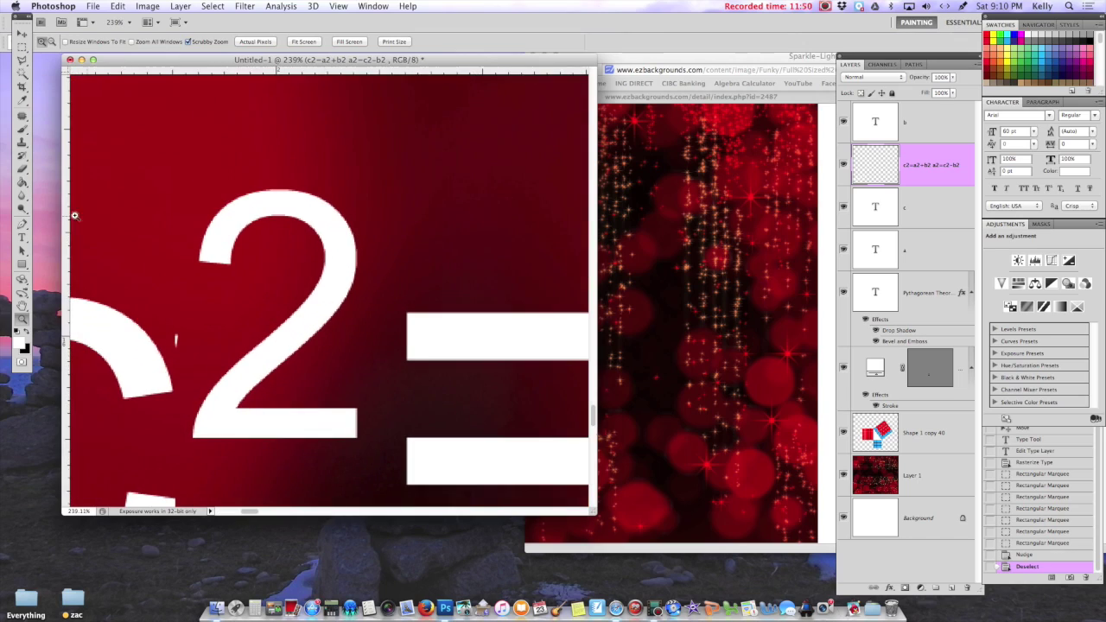
{"action": "key", "text": "e"}
{"action": "left_click", "coordinate": [182, 337]}
Shift the sparkle background and enlarge the equations with Free Transform
{"action": "key", "text": "z"}
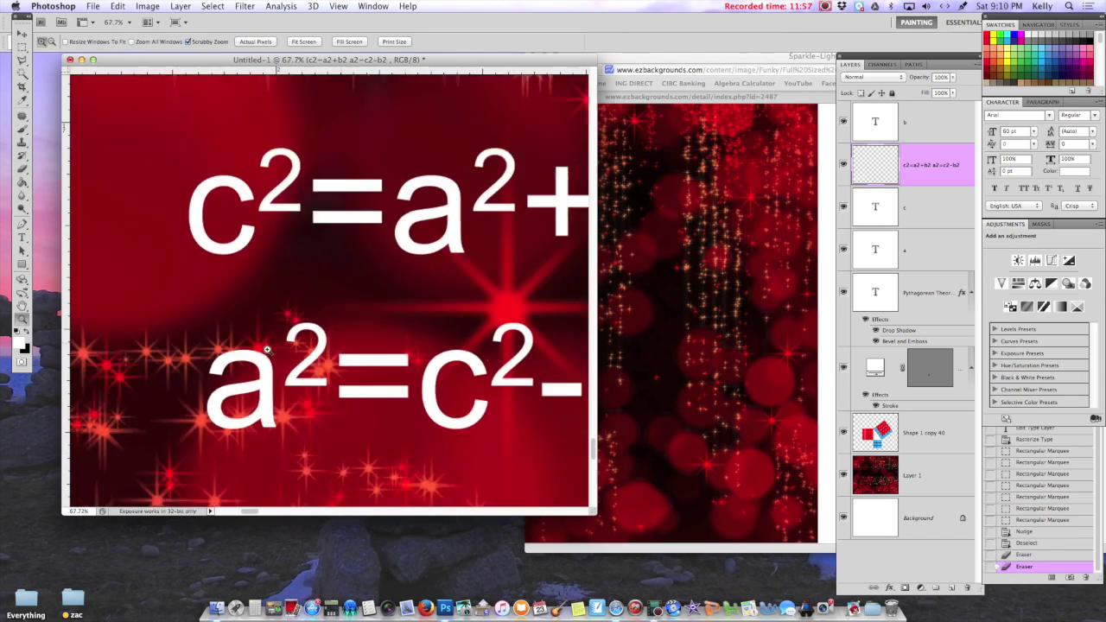
{"action": "left_click", "coordinate": [228, 361], "text": "alt"}
{"action": "key", "text": "ctrl+0"}
{"action": "key", "text": "v"}
{"action": "mouse_move", "coordinate": [227, 361]}
{"action": "left_mouse_down"}
{"action": "mouse_move", "coordinate": [155, 471]}
{"action": "mouse_move", "coordinate": [172, 458]}
{"action": "mouse_move", "coordinate": [382, 486]}
{"action": "left_mouse_up"}
{"action": "key", "text": "ctrl+t"}
{"action": "key", "text": "v"}
{"action": "left_click", "coordinate": [451, 263]}
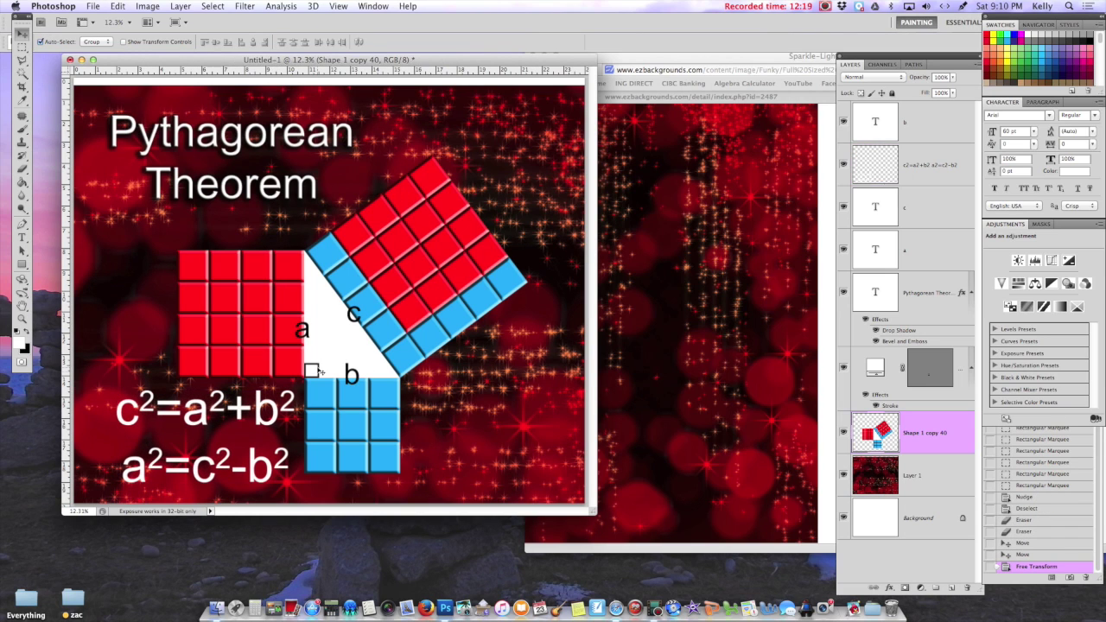
Select the tile, triangle and label layers and move the diagram up and right
{"action": "left_click", "coordinate": [332, 342], "text": "shift"}
{"action": "left_click", "coordinate": [355, 316], "text": "shift"}
{"action": "left_click", "coordinate": [302, 330], "text": "shift"}
{"action": "left_click", "coordinate": [352, 375], "text": "shift"}
{"action": "mouse_move", "coordinate": [420, 355]}
{"action": "left_mouse_down"}
{"action": "mouse_move", "coordinate": [448, 331]}
{"action": "mouse_move", "coordinate": [463, 340]}
{"action": "left_mouse_up"}
Nudge the equations up-right and give them a Drop Shadow layer style
{"action": "left_click_drag", "start_coordinate": [205, 424], "coordinate": [219, 417]}
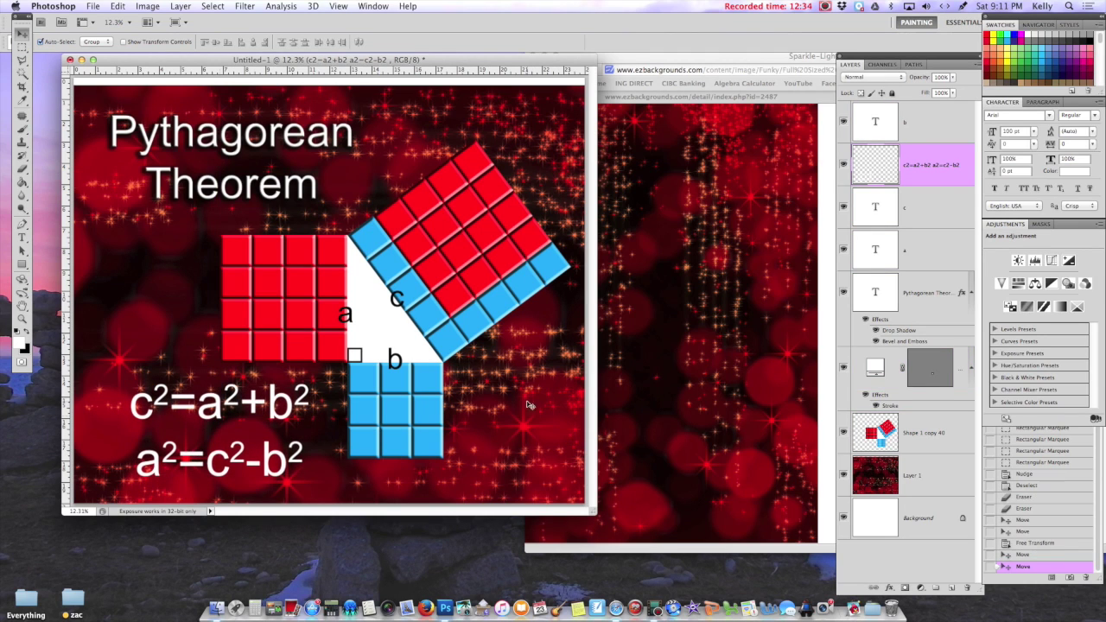
{"action": "double_click", "coordinate": [949, 173]}
{"action": "left_click", "coordinate": [774, 369]}
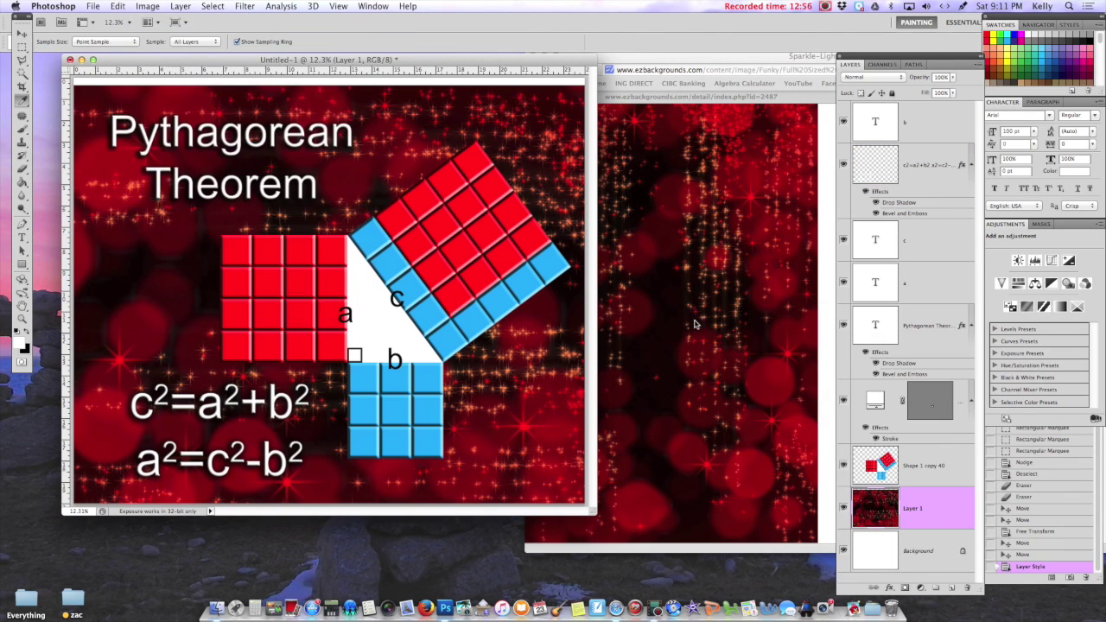
Recolour Layer 1 green with Hue +116, Saturation -39, Lightness -2, then select the title text
{"action": "key", "text": "super+u"}
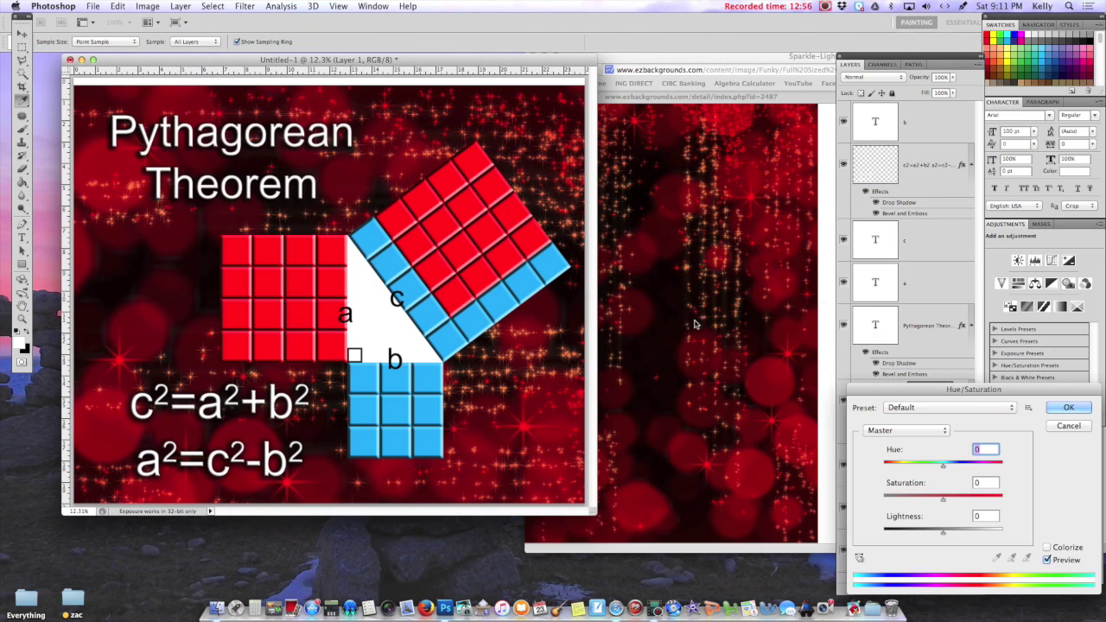
{"action": "mouse_move", "coordinate": [944, 465]}
{"action": "left_mouse_down"}
{"action": "mouse_move", "coordinate": [918, 465]}
{"action": "mouse_move", "coordinate": [977, 481]}
{"action": "mouse_move", "coordinate": [987, 467]}
{"action": "left_mouse_up"}
{"action": "mouse_move", "coordinate": [957, 501]}
{"action": "left_mouse_down"}
{"action": "mouse_move", "coordinate": [920, 500]}
{"action": "mouse_move", "coordinate": [942, 536]}
{"action": "left_mouse_up"}
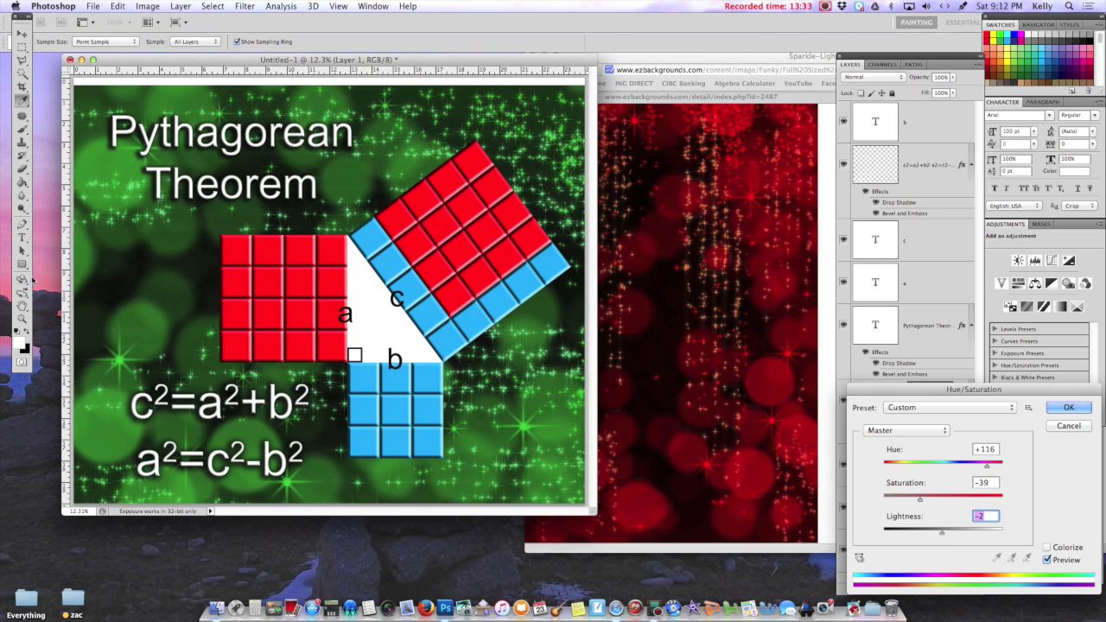
{"action": "key", "text": "Return"}
{"action": "key", "text": "t"}
{"action": "left_click_drag", "start_coordinate": [113, 125], "coordinate": [320, 198]}
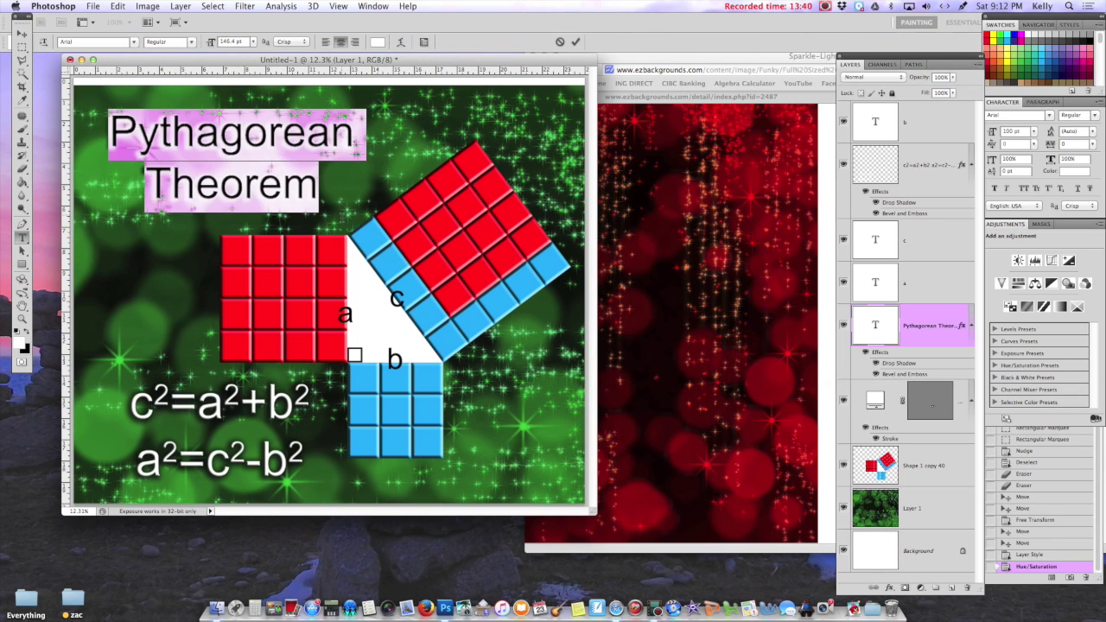
Set the title font to Capture it
{"action": "left_click", "coordinate": [138, 42]}
{"action": "scroll", "coordinate": [235, 377], "scroll_direction": "up", "scroll_amount": 5}
{"action": "scroll", "coordinate": [235, 377], "scroll_direction": "up", "scroll_amount": 5}
{"action": "scroll", "coordinate": [245, 467], "scroll_direction": "down", "scroll_amount": 5}
{"action": "scroll", "coordinate": [246, 466], "scroll_direction": "down", "scroll_amount": 5}
{"action": "scroll", "coordinate": [246, 467], "scroll_direction": "down", "scroll_amount": 6}
{"action": "left_click", "coordinate": [244, 466]}
{"action": "key", "text": "ctrl+Return"}
Reposition the background and the a, b, c labels, and move the equations layer to the top
{"action": "key", "text": "v"}
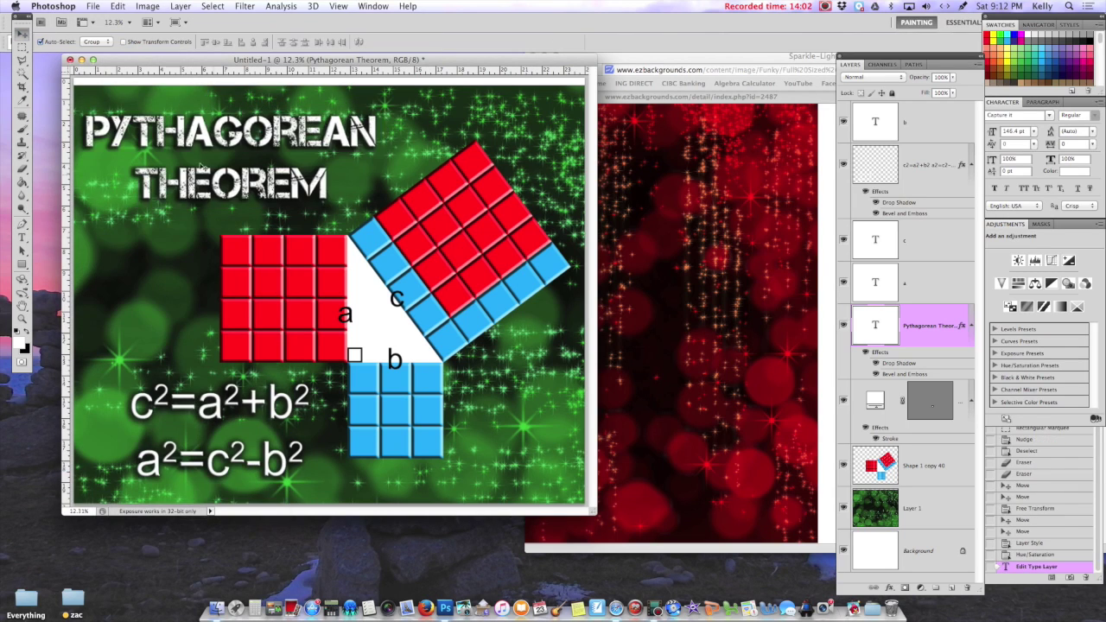
{"action": "left_click_drag", "start_coordinate": [526, 260], "coordinate": [567, 377]}
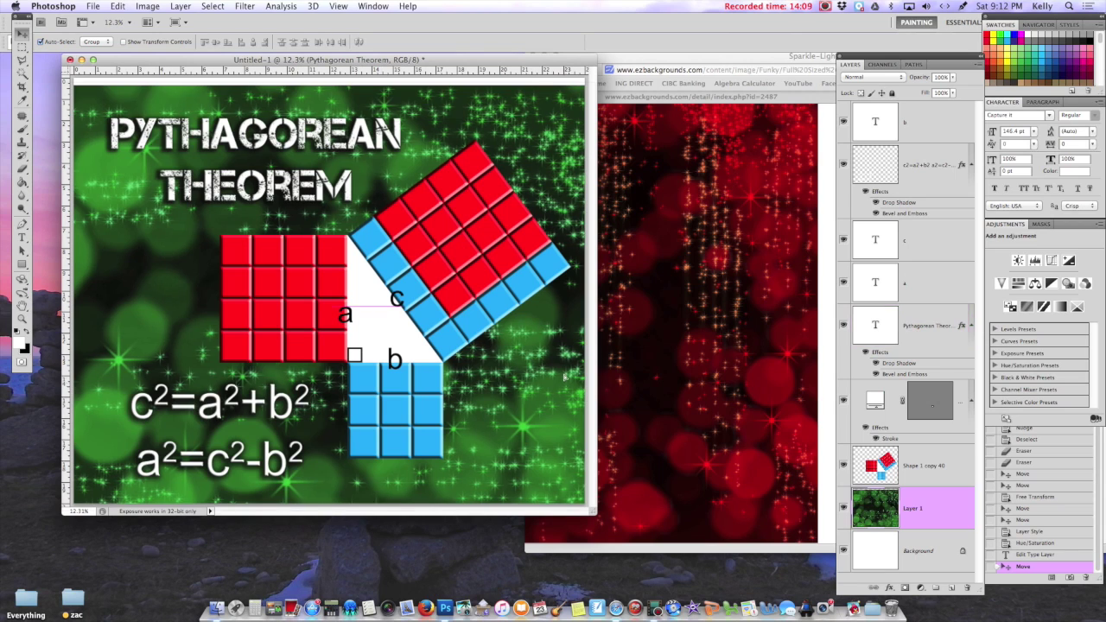
{"action": "left_click_drag", "start_coordinate": [353, 322], "coordinate": [388, 309]}
{"action": "left_click_drag", "start_coordinate": [398, 361], "coordinate": [399, 355]}
{"action": "left_click_drag", "start_coordinate": [926, 119], "coordinate": [932, 207]}
{"action": "left_click", "coordinate": [934, 282], "text": "shift"}
{"action": "key", "text": "t"}
{"action": "left_click", "coordinate": [254, 42]}
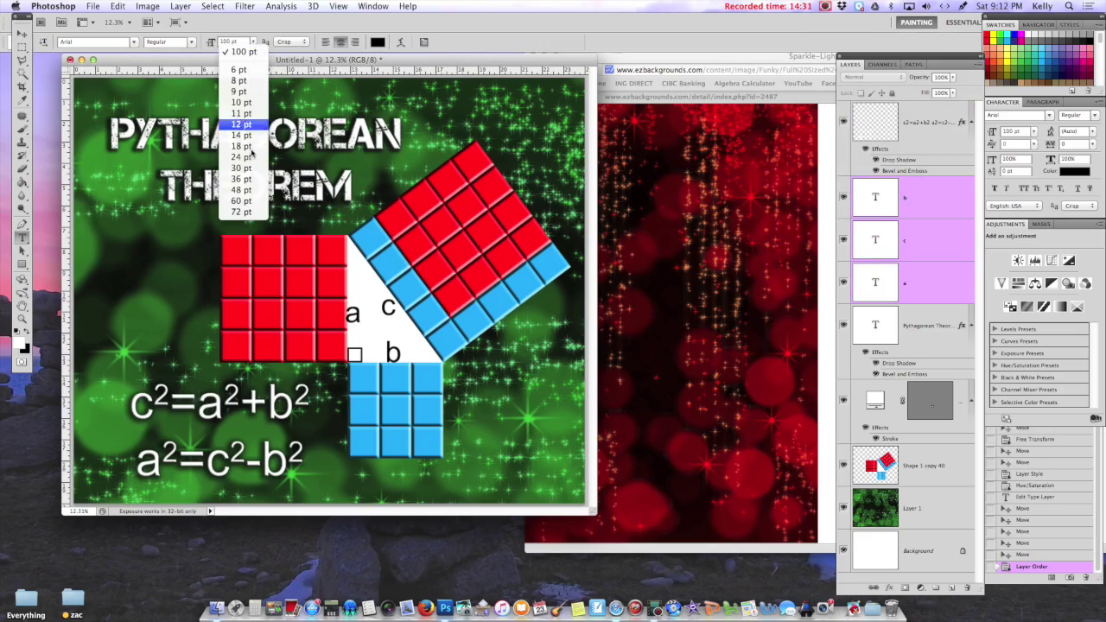